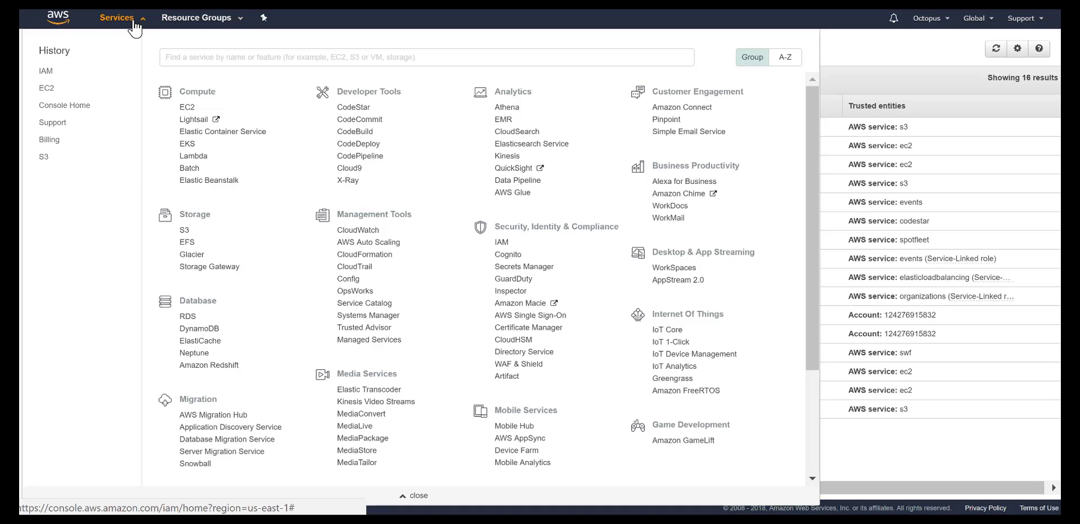
Step: Start a new role in IAM with EC2 as the trusted AWS service and continue to its permissions
{"action": "left_click", "coordinate": [501, 243]}
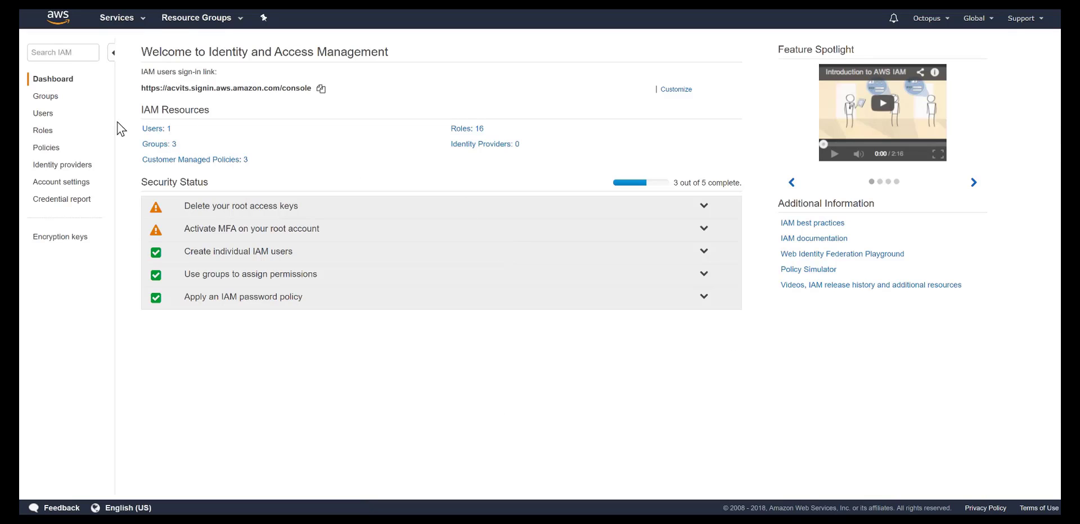
{"action": "left_click", "coordinate": [42, 133]}
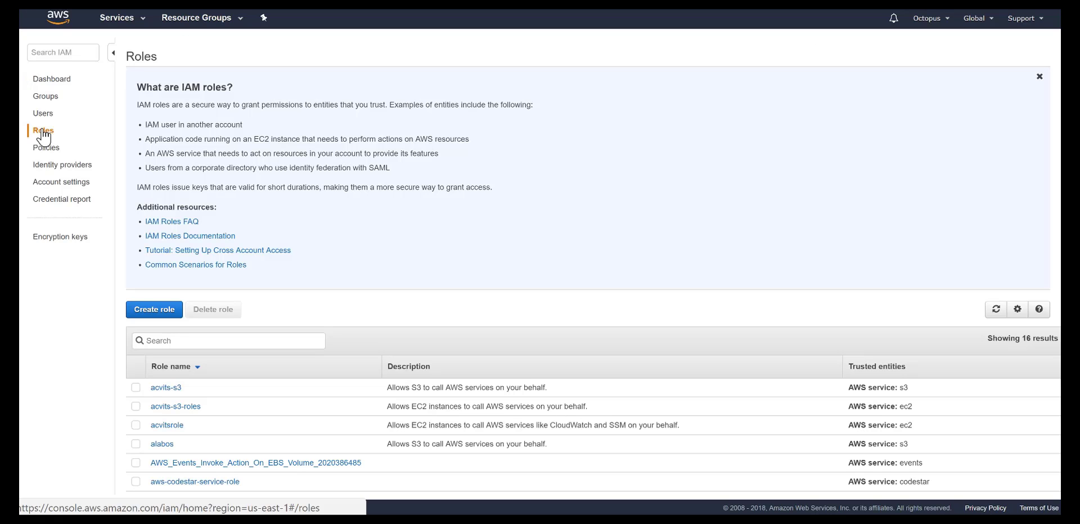
{"action": "left_click", "coordinate": [161, 315]}
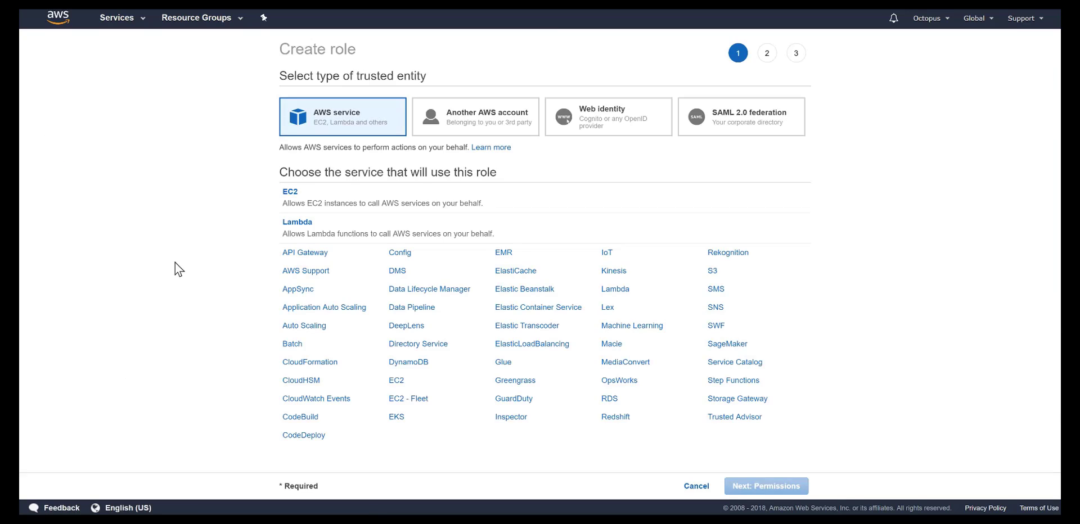
{"action": "left_click", "coordinate": [291, 198]}
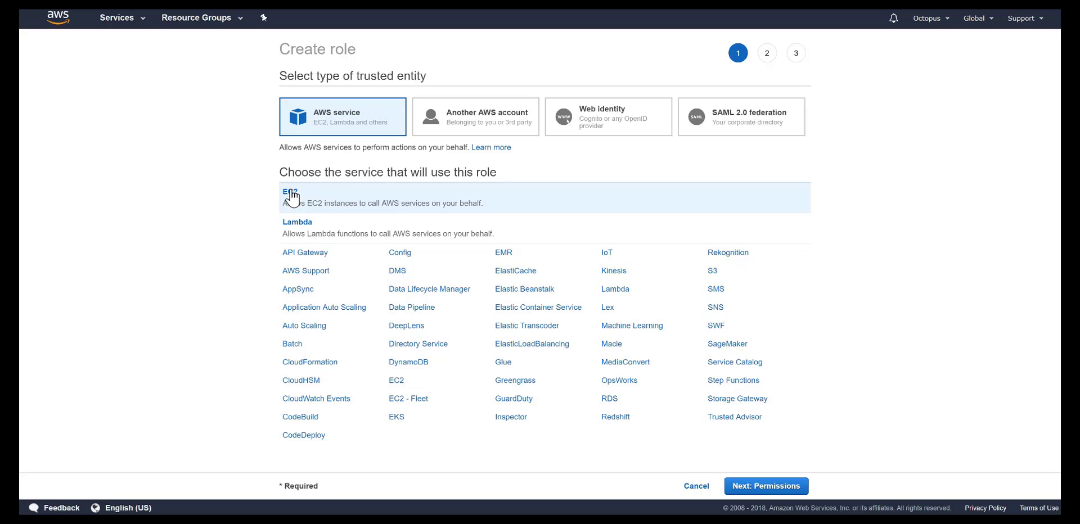
{"action": "left_click", "coordinate": [770, 493]}
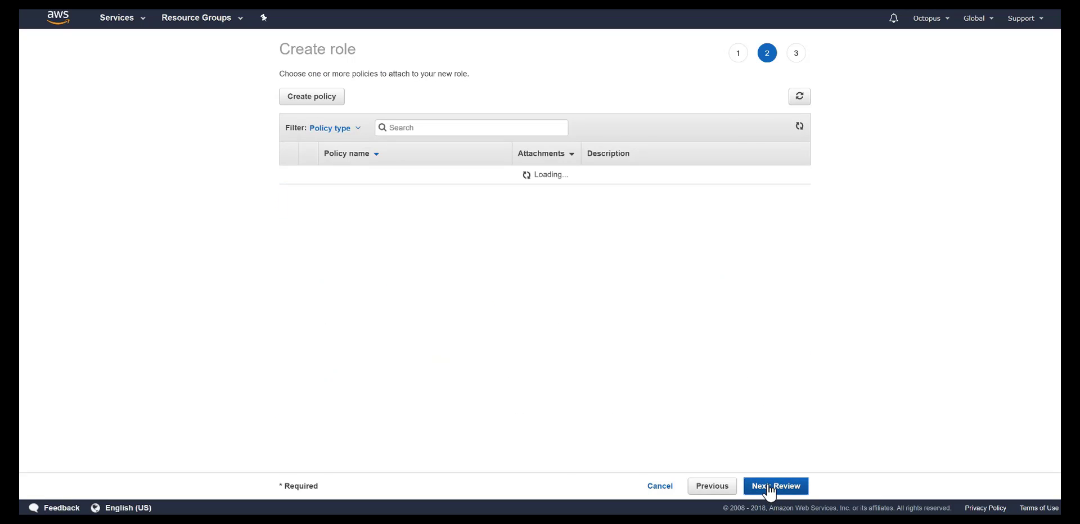
Step: Find the AmazonS3FullAccess policy by filtering for S3F, attach it to the role, and continue to the review
{"action": "left_click", "coordinate": [398, 128]}
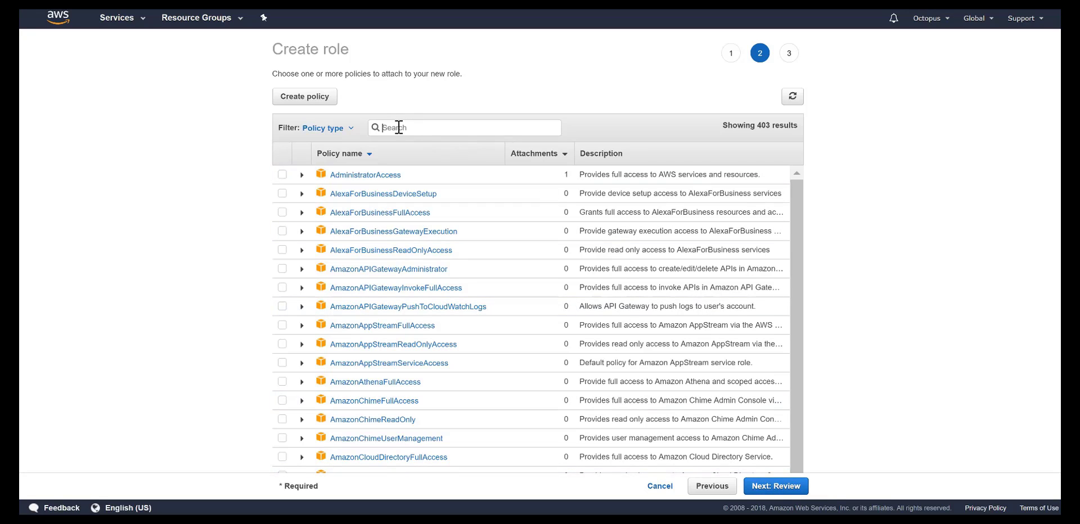
{"action": "type", "text": "S3F"}
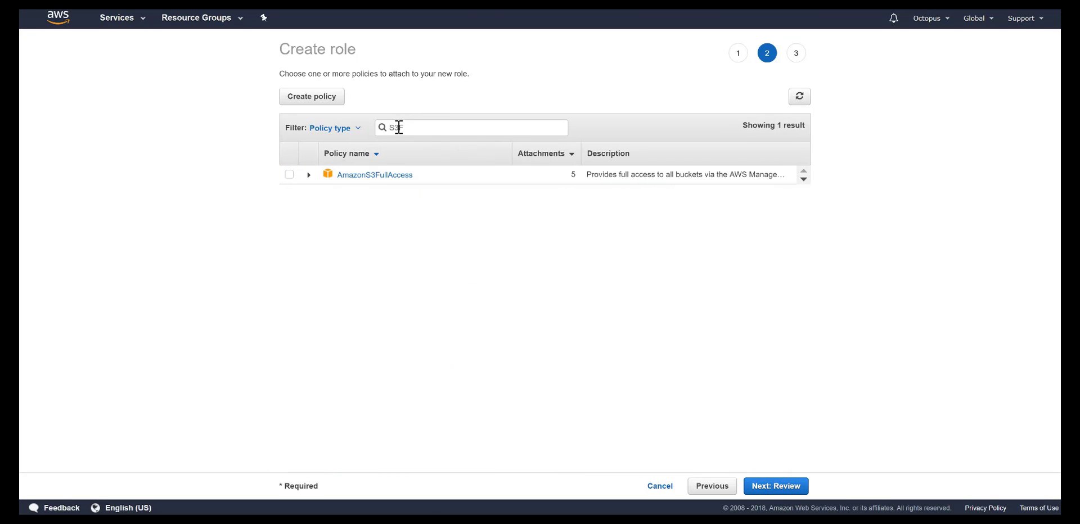
{"action": "left_click", "coordinate": [290, 175]}
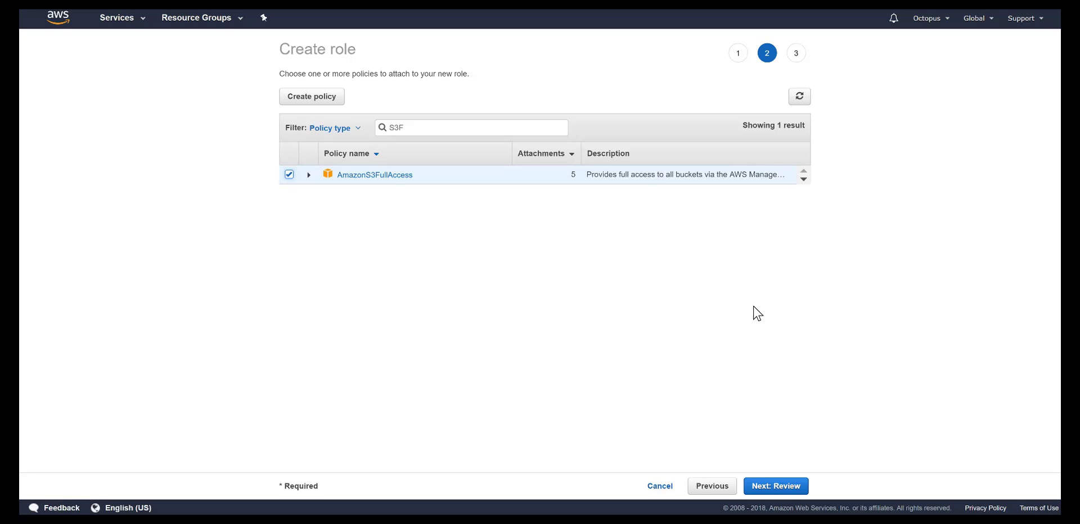
{"action": "left_click", "coordinate": [789, 489]}
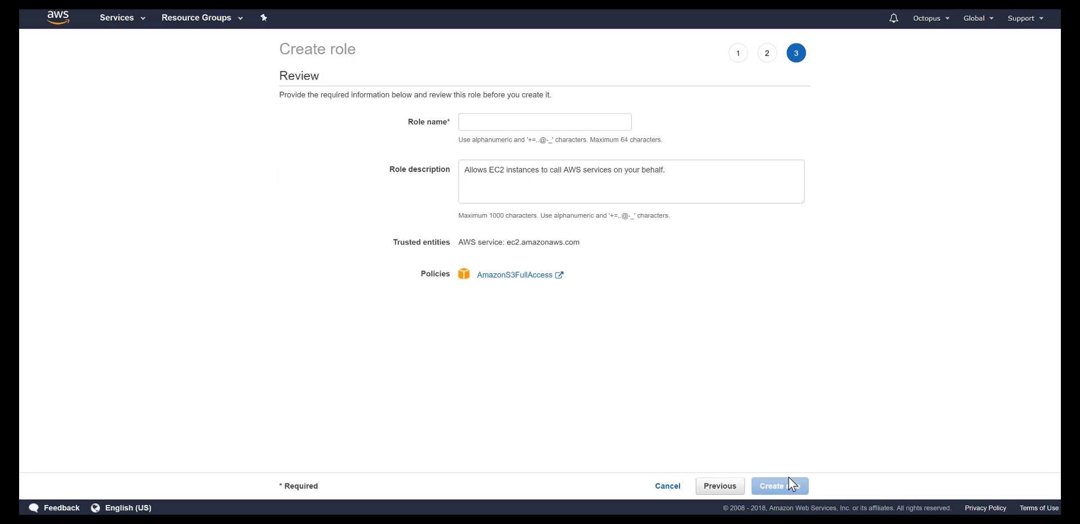
Step: Name the new role acvits_role
{"action": "left_click", "coordinate": [505, 125]}
{"action": "type", "text": "acvits"}
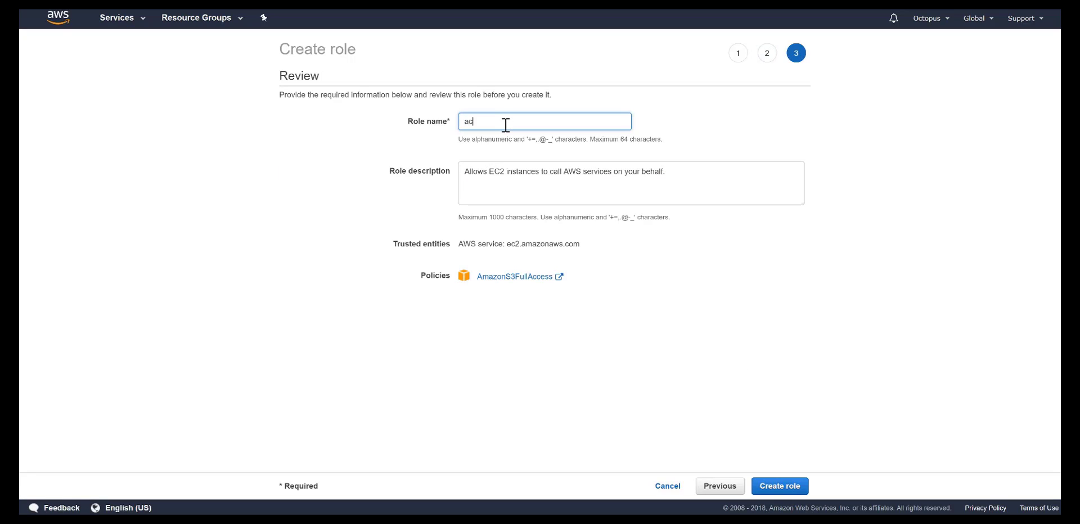
{"action": "type", "text": "_role"}
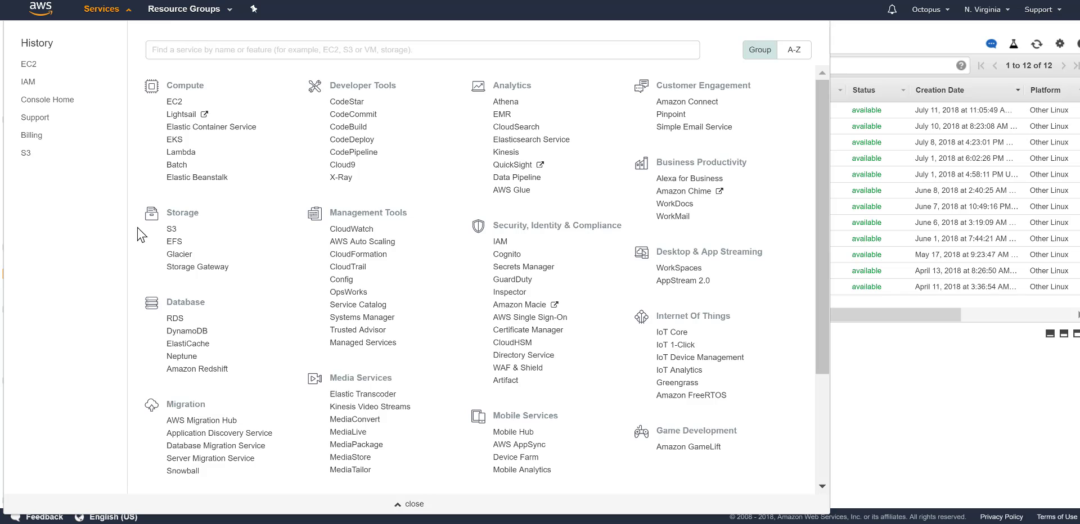
Step: Go to the AMI list of the EC2 service and check the ownership filter options, keeping Owned by me
{"action": "left_click", "coordinate": [175, 103]}
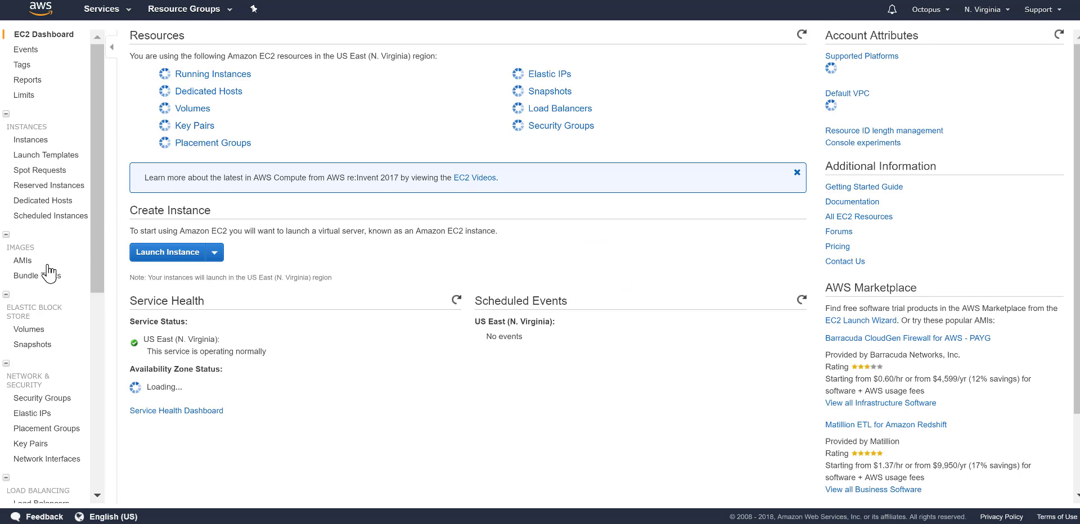
{"action": "left_click", "coordinate": [22, 261]}
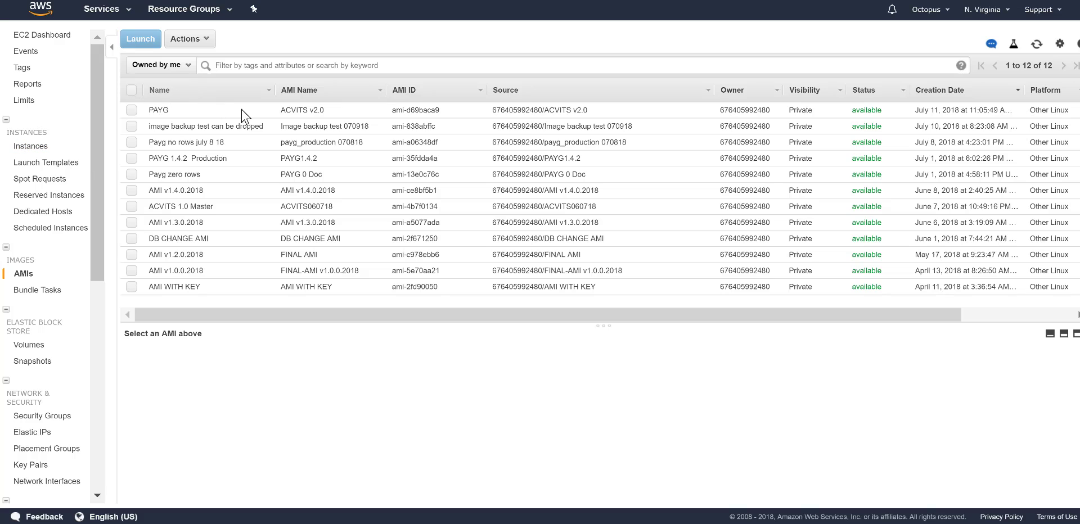
{"action": "left_click", "coordinate": [186, 67]}
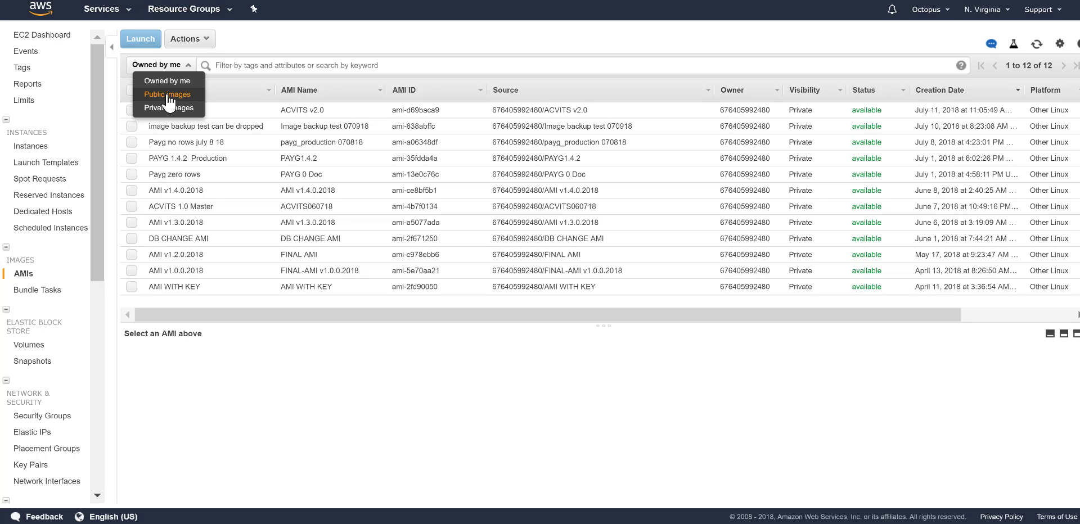
{"action": "left_click", "coordinate": [280, 36]}
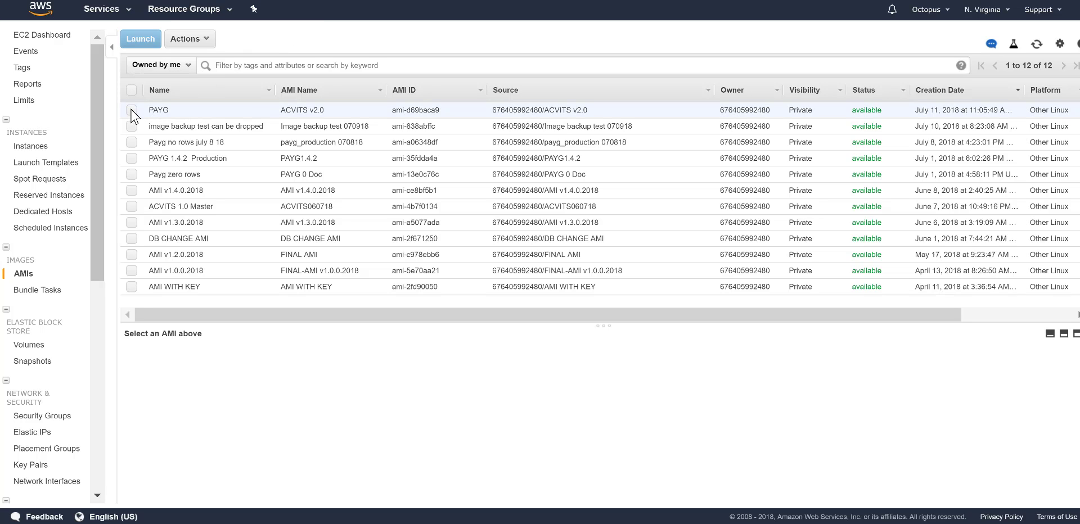
Step: Launch an instance from the PAYG image (ACVITS v2.0), keep the t2.micro type, and continue to the instance details
{"action": "left_click", "coordinate": [132, 111]}
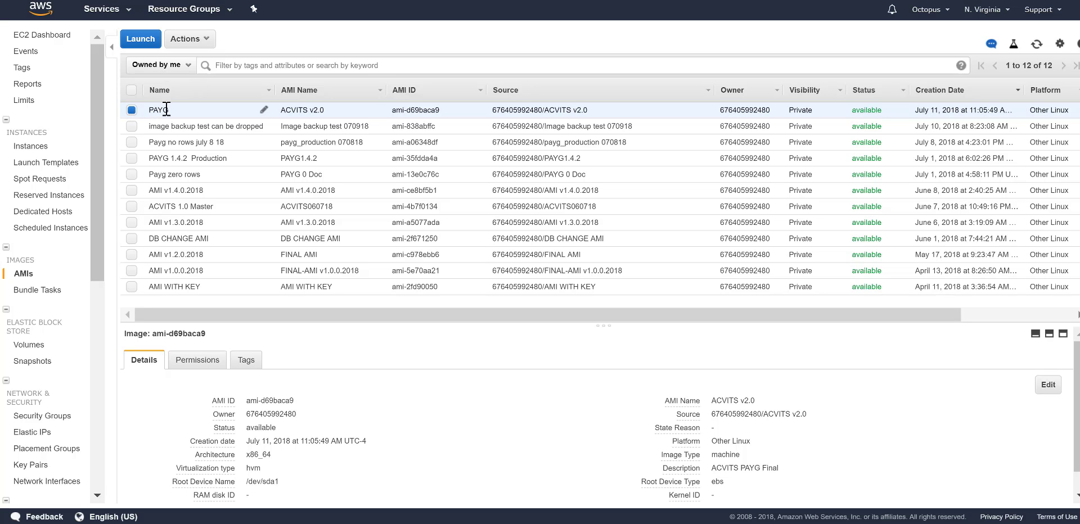
{"action": "left_click", "coordinate": [209, 41]}
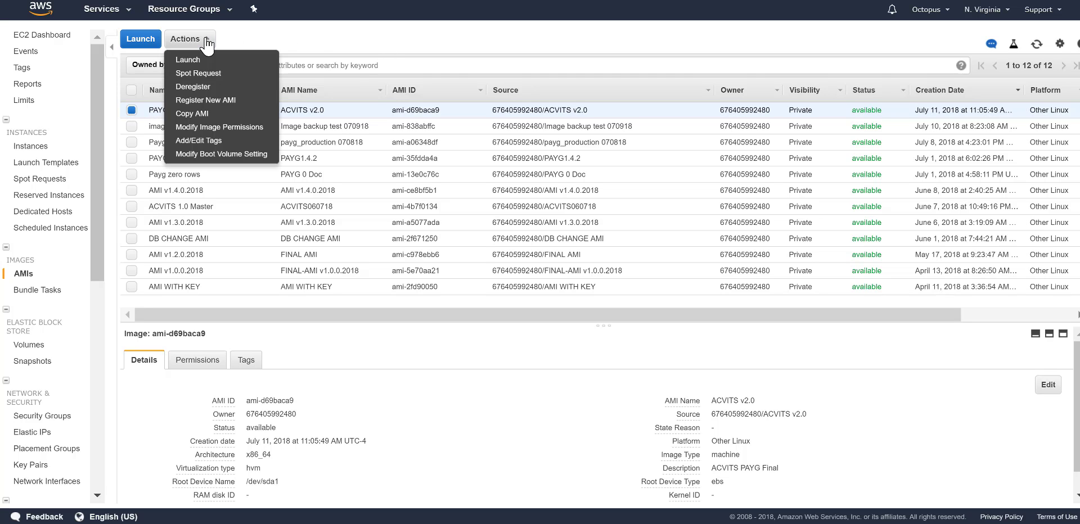
{"action": "left_click", "coordinate": [200, 60]}
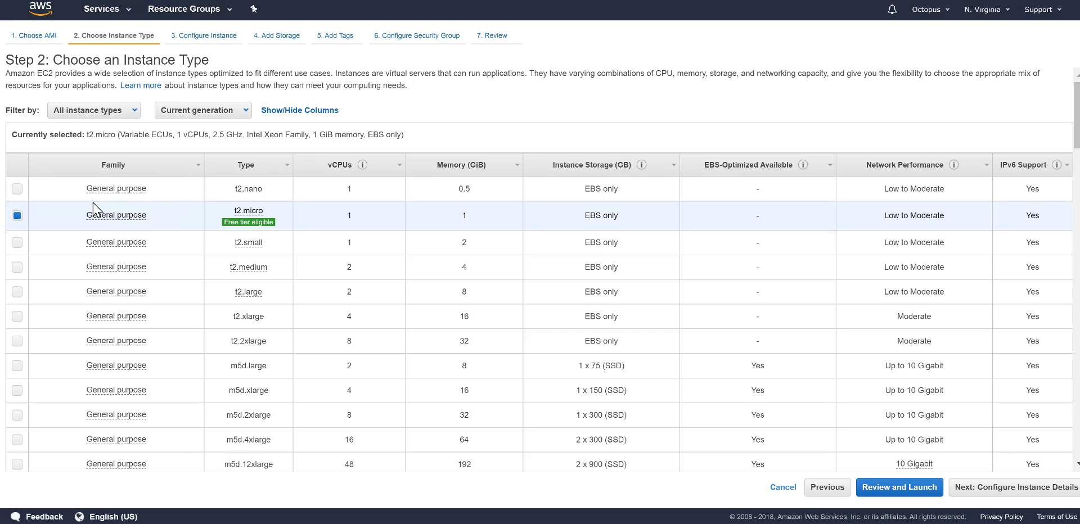
{"action": "mouse_move", "coordinate": [245, 220]}
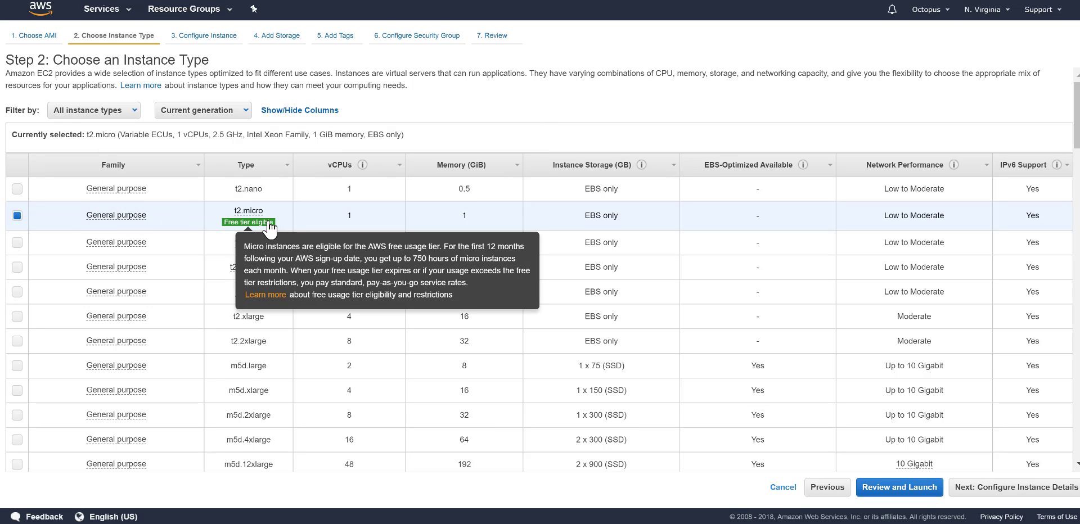
{"action": "left_click", "coordinate": [989, 494]}
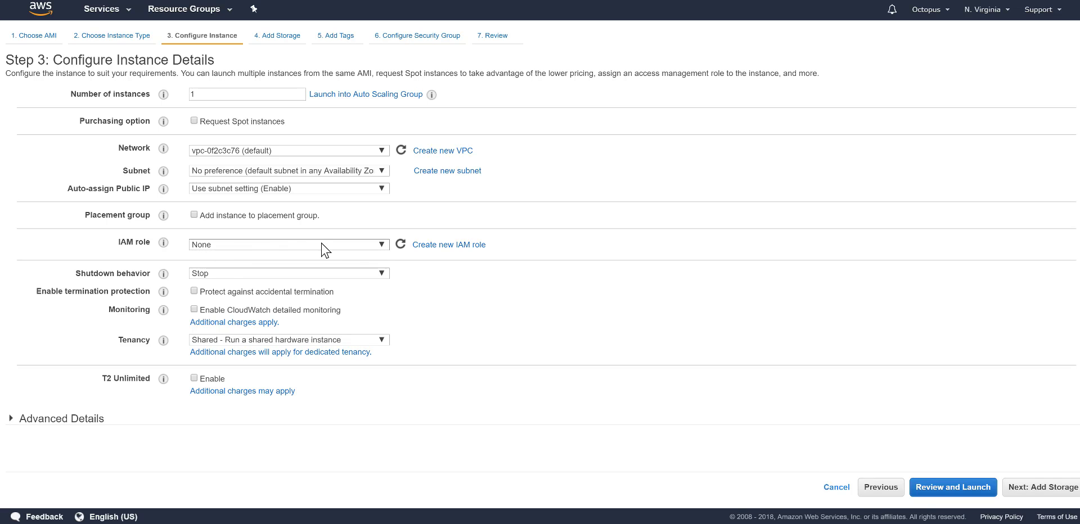
Step: Assign the acvits_role IAM role and enable protection against accidental termination, keeping shared tenancy, and continue to storage
{"action": "left_click", "coordinate": [382, 245]}
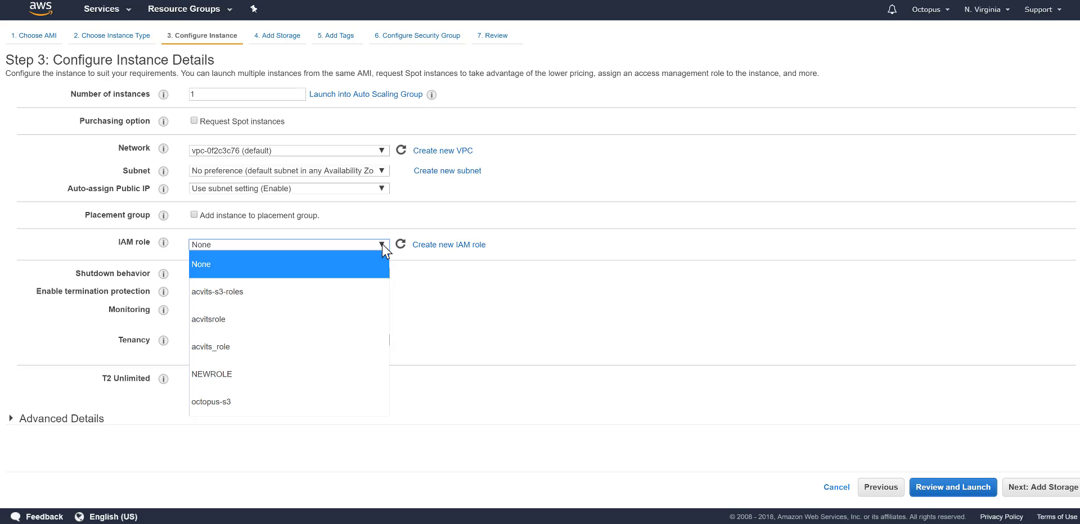
{"action": "left_click", "coordinate": [231, 352]}
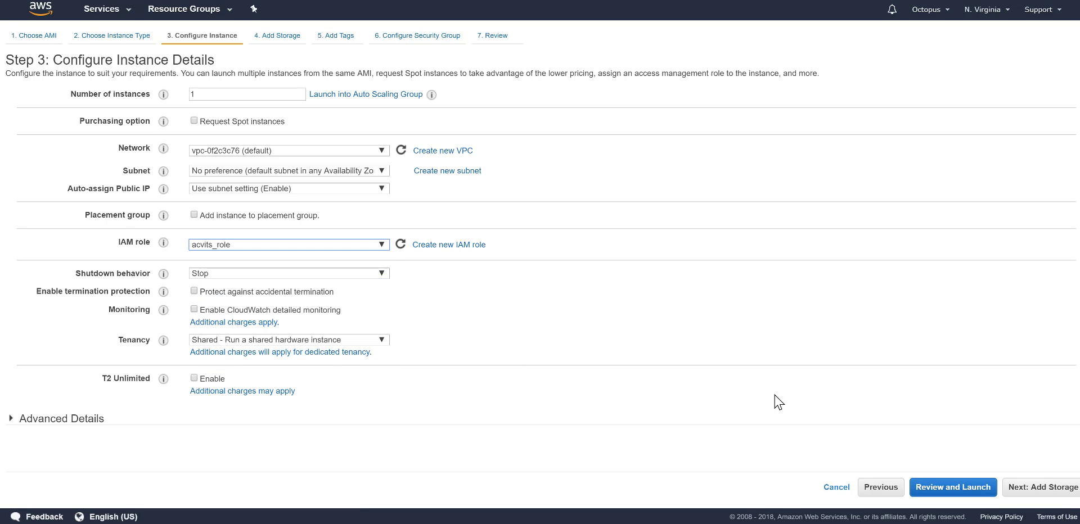
{"action": "left_click", "coordinate": [200, 293]}
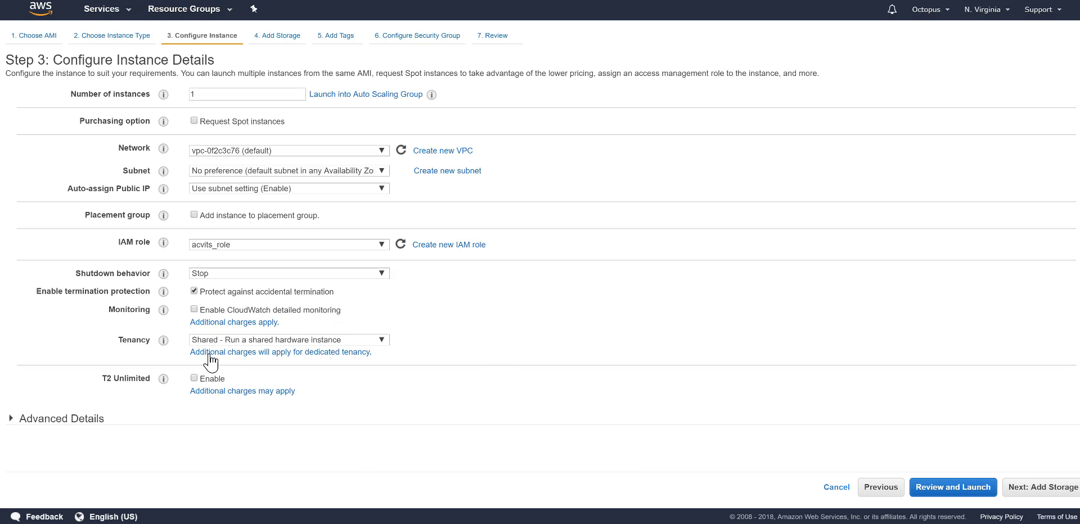
{"action": "left_click", "coordinate": [382, 341]}
{"action": "left_click", "coordinate": [470, 342]}
{"action": "left_click", "coordinate": [1039, 492]}
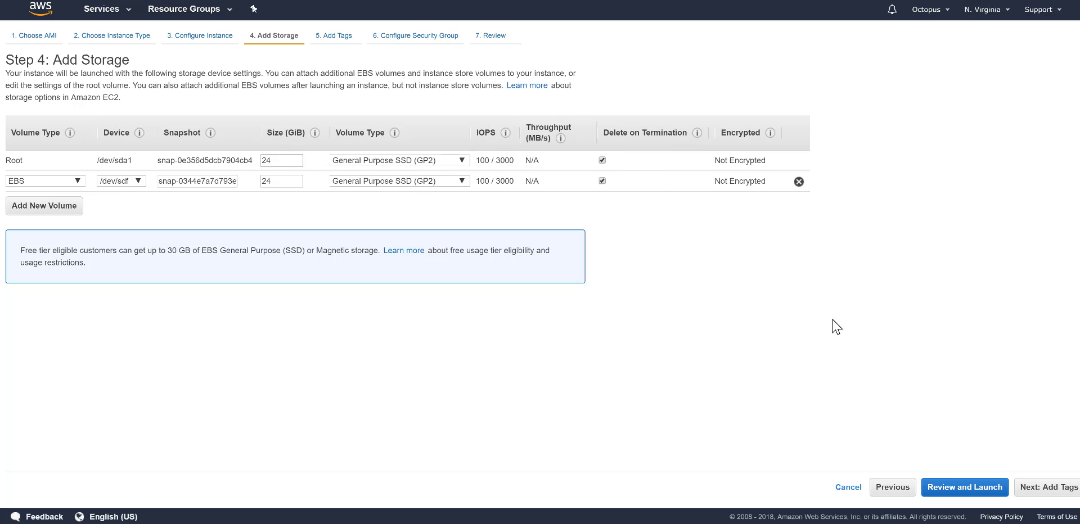
Step: Keep the existing storage settings and add an instance tag with key Name and value ACITS
{"action": "left_click", "coordinate": [1048, 490]}
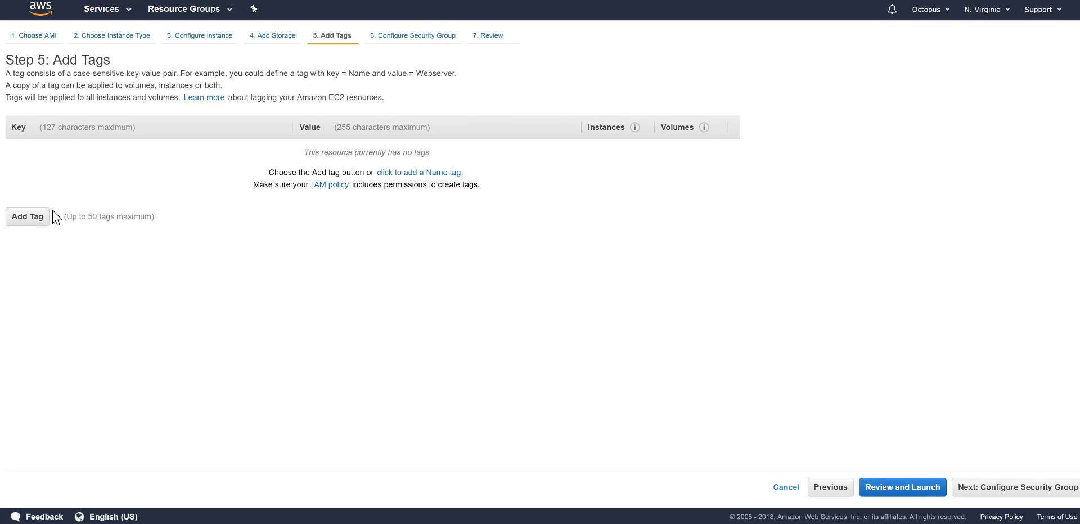
{"action": "left_click", "coordinate": [20, 223]}
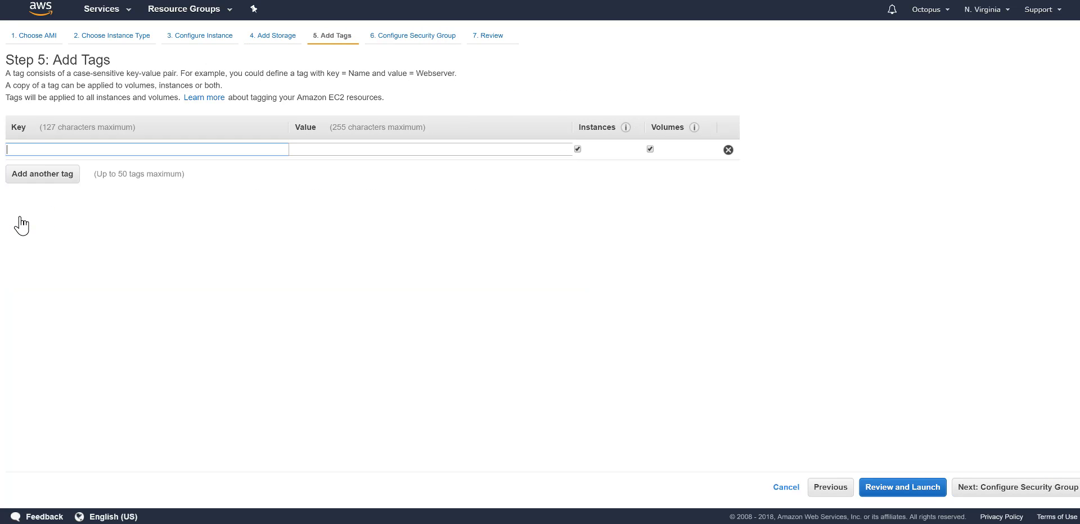
{"action": "type", "text": "Name"}
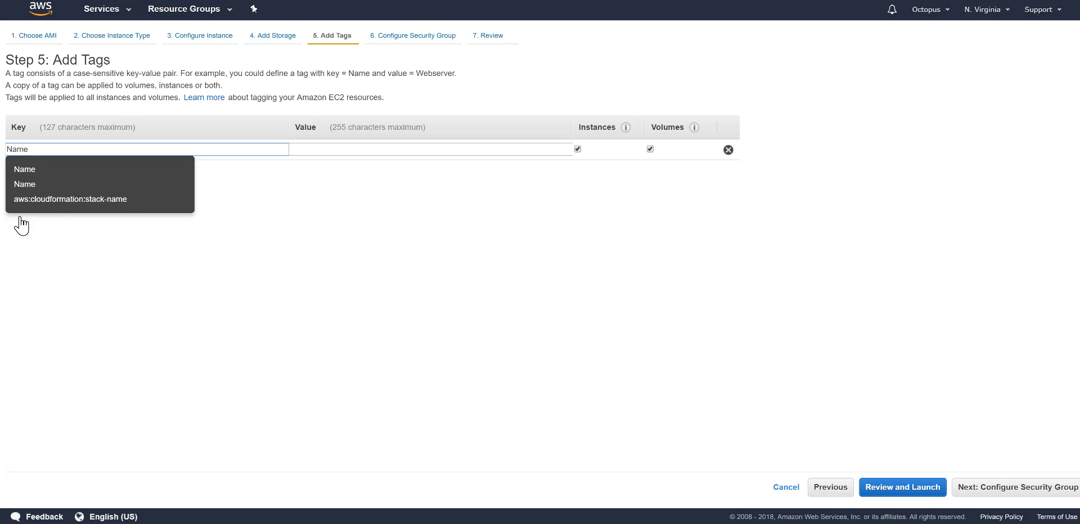
{"action": "left_click", "coordinate": [329, 148]}
{"action": "type", "text": "ACITS"}
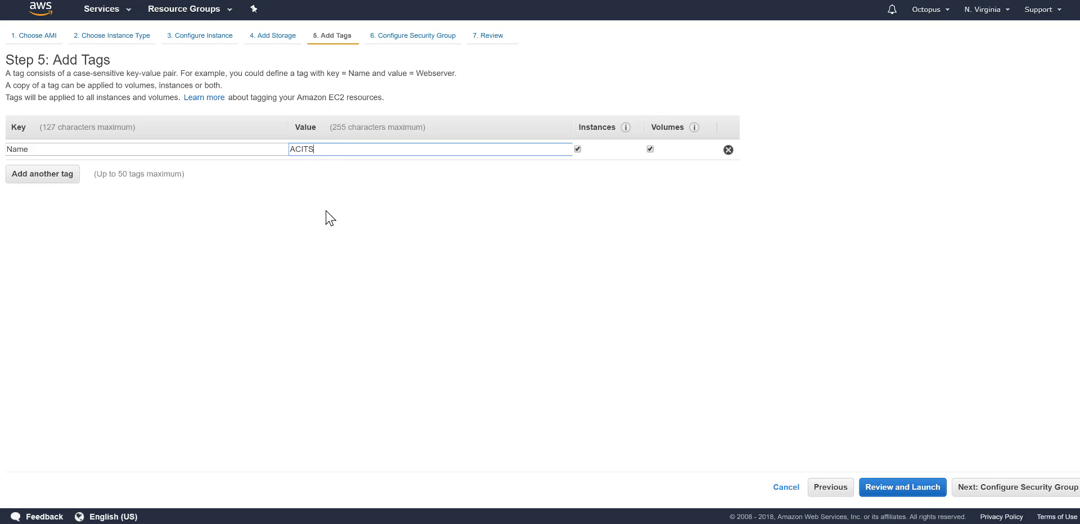
Step: Add a second tag with key Version and value 2.0
{"action": "left_click", "coordinate": [39, 176]}
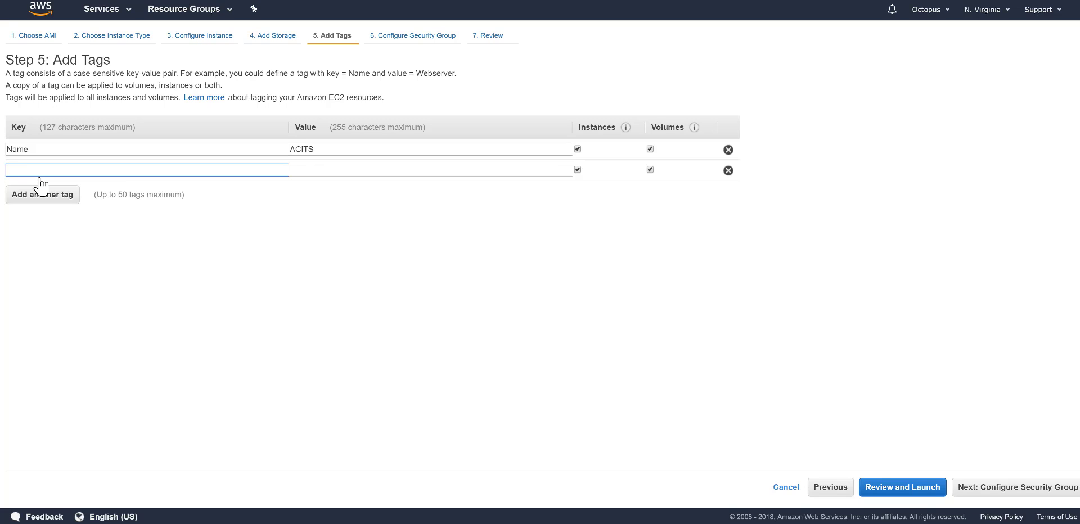
{"action": "type", "text": "Version"}
{"action": "left_click", "coordinate": [322, 168]}
{"action": "type", "text": "2.0"}
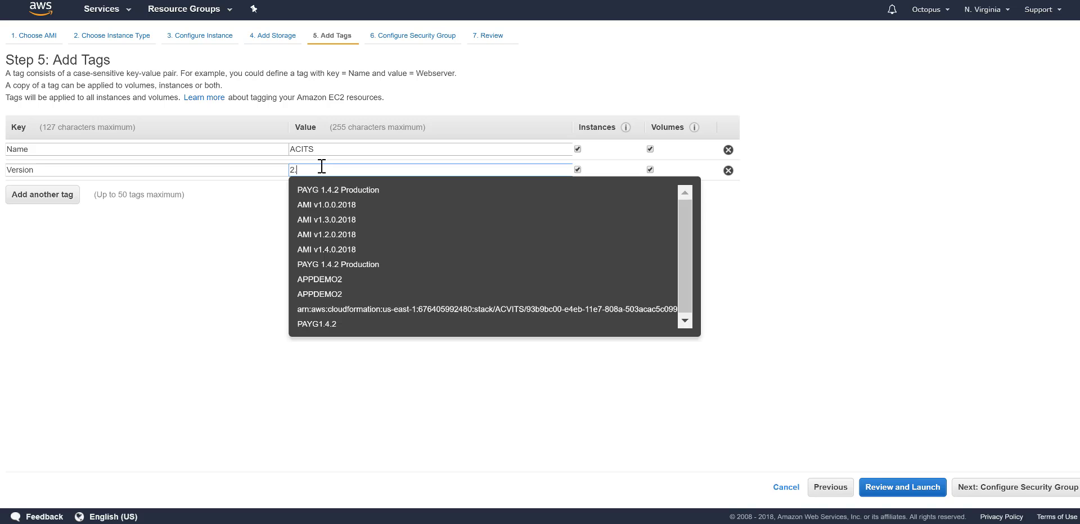
Step: Add a third tag with key Date and value 07/11/2018
{"action": "left_click", "coordinate": [32, 198]}
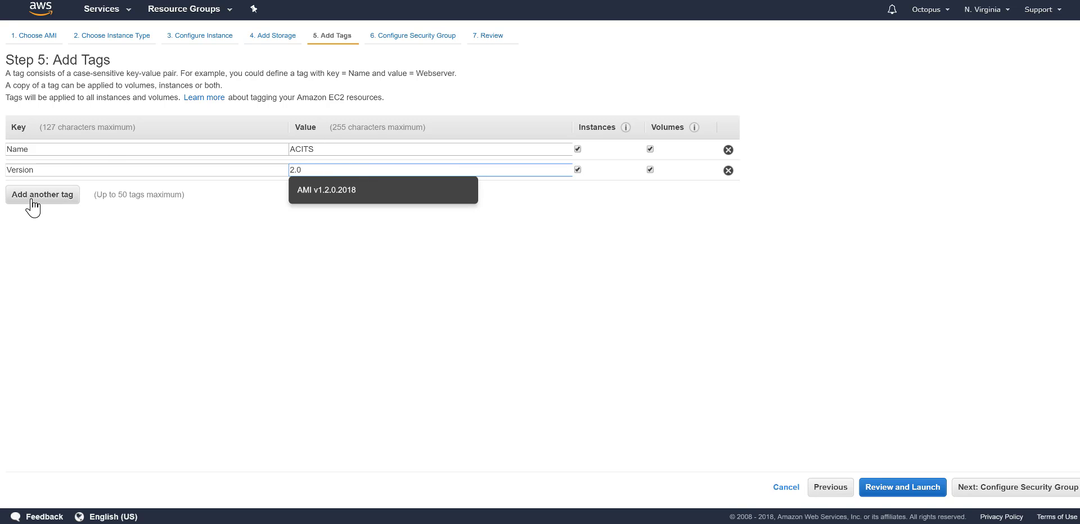
{"action": "type", "text": "Date"}
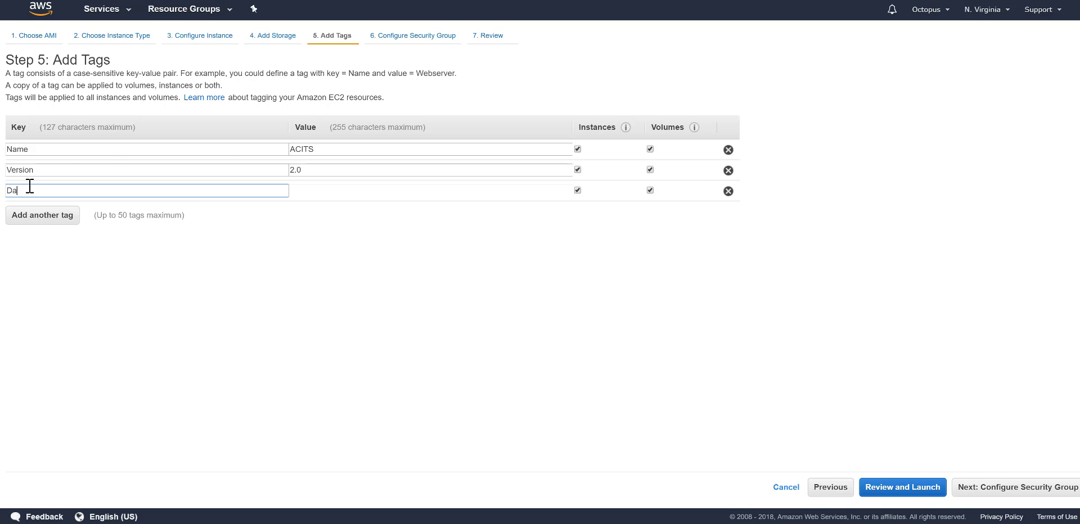
{"action": "left_click", "coordinate": [321, 192]}
{"action": "type", "text": "0"}
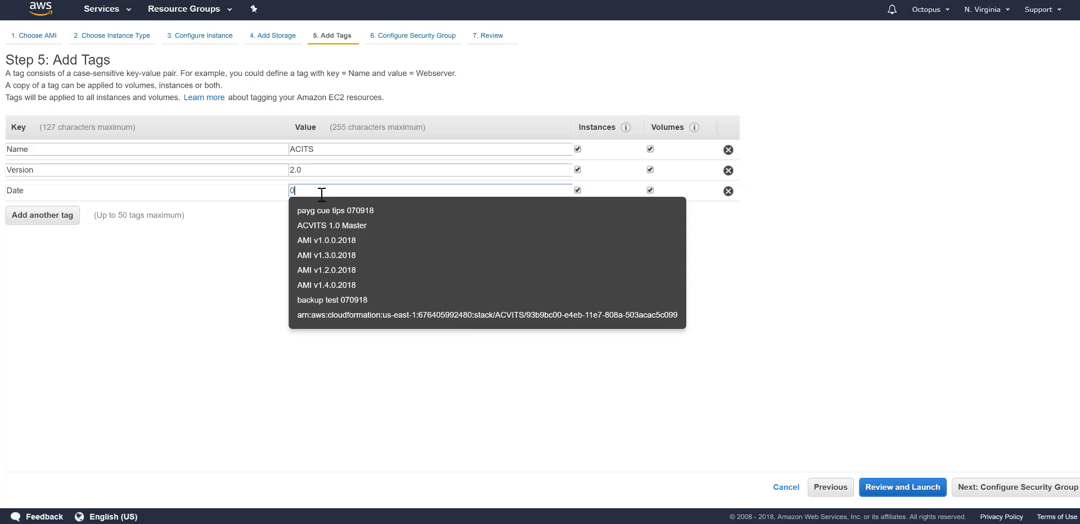
{"action": "type", "text": "7/11/"}
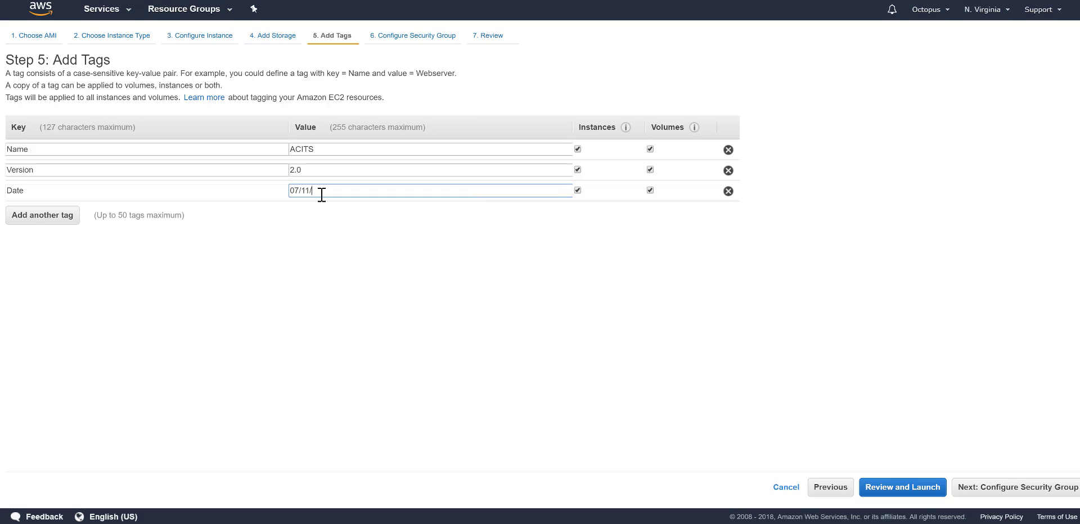
{"action": "type", "text": "2018"}
{"action": "left_click", "coordinate": [487, 294]}
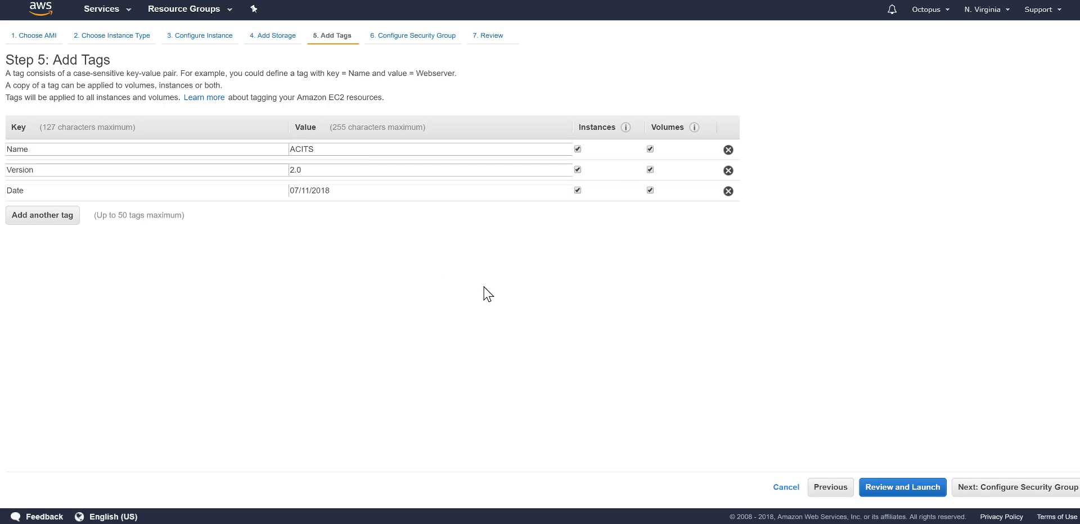
Step: Continue to the security group settings and set up a new group named acvits_security_group with description "acvits security group"
{"action": "left_click", "coordinate": [984, 493]}
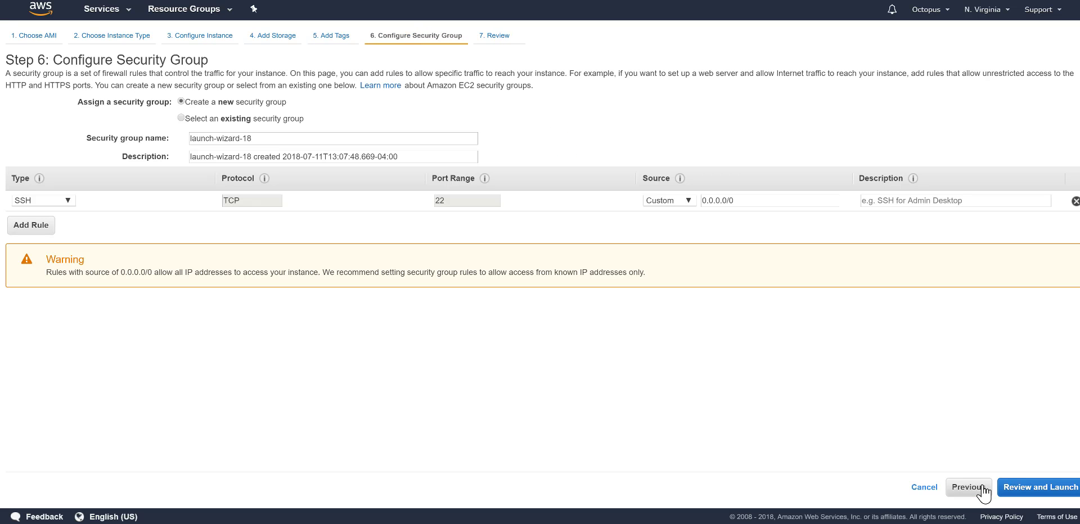
{"action": "left_click", "coordinate": [182, 118]}
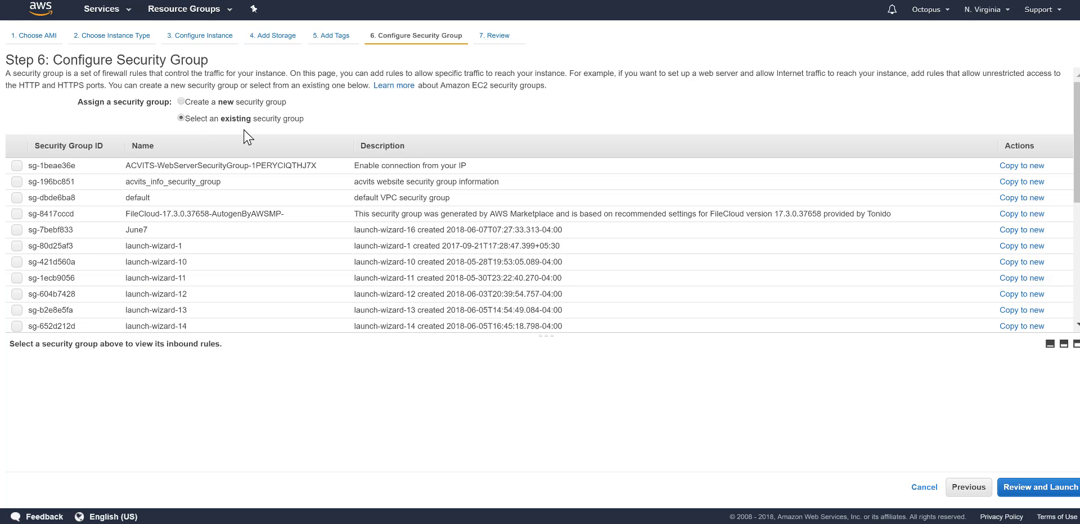
{"action": "left_click", "coordinate": [181, 101]}
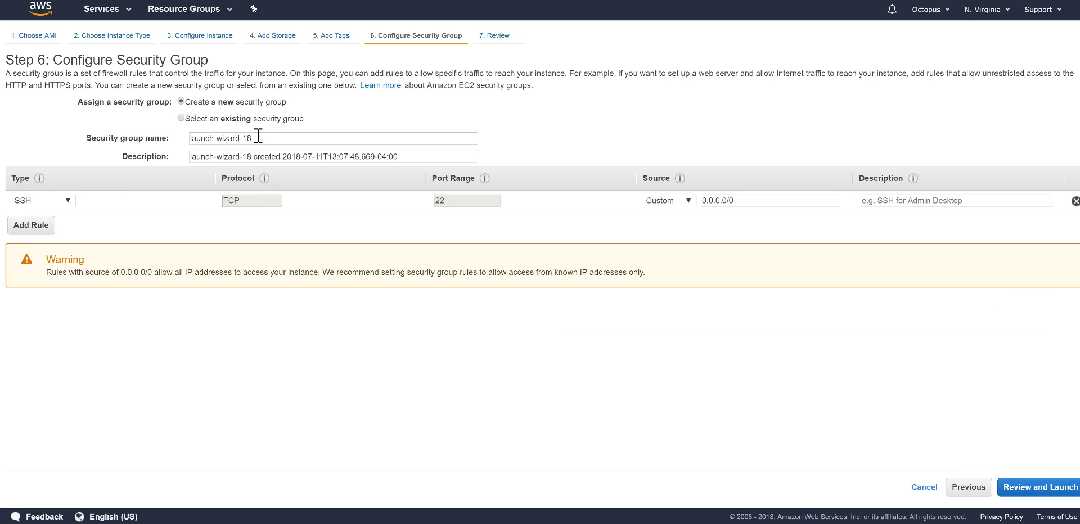
{"action": "left_click_drag", "start_coordinate": [259, 136], "coordinate": [154, 135]}
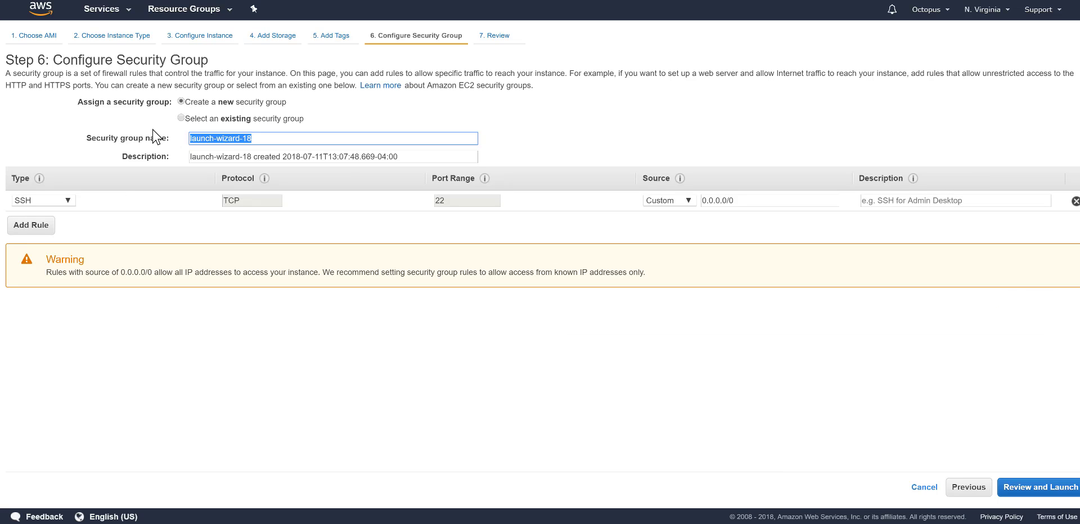
{"action": "type", "text": "acvits"}
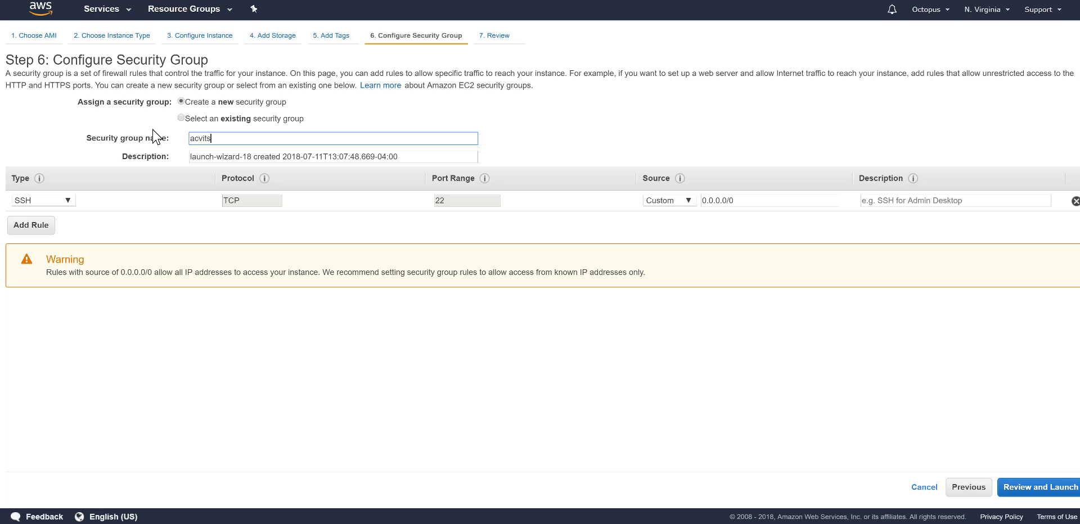
{"action": "type", "text": "_security_group"}
{"action": "key", "text": "Tab"}
{"action": "type", "text": "acvits secur"}
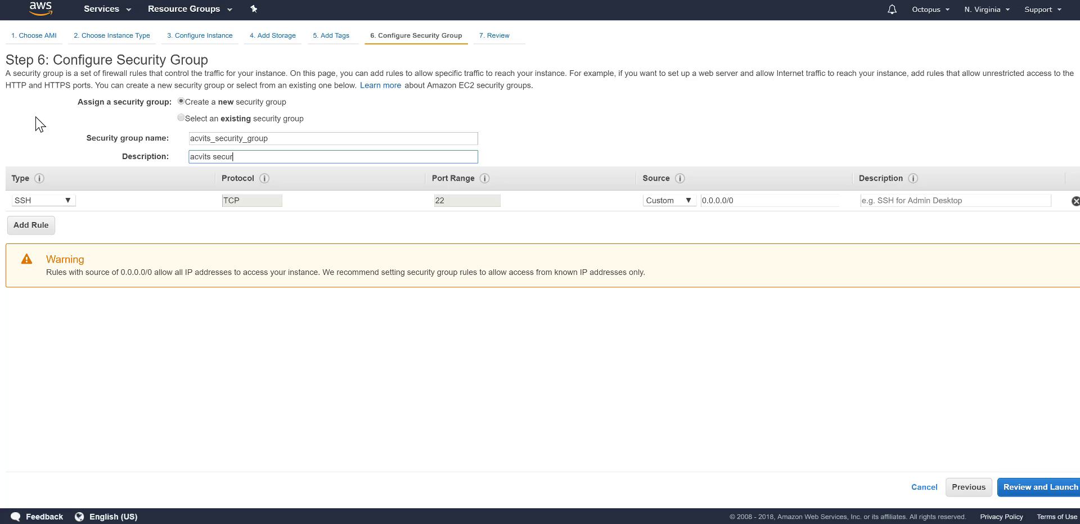
{"action": "type", "text": "ity group"}
Step: Restrict the SSH rule's source to My IP and add inbound rules for HTTP and HTTPS with their default sources
{"action": "left_click", "coordinate": [688, 201]}
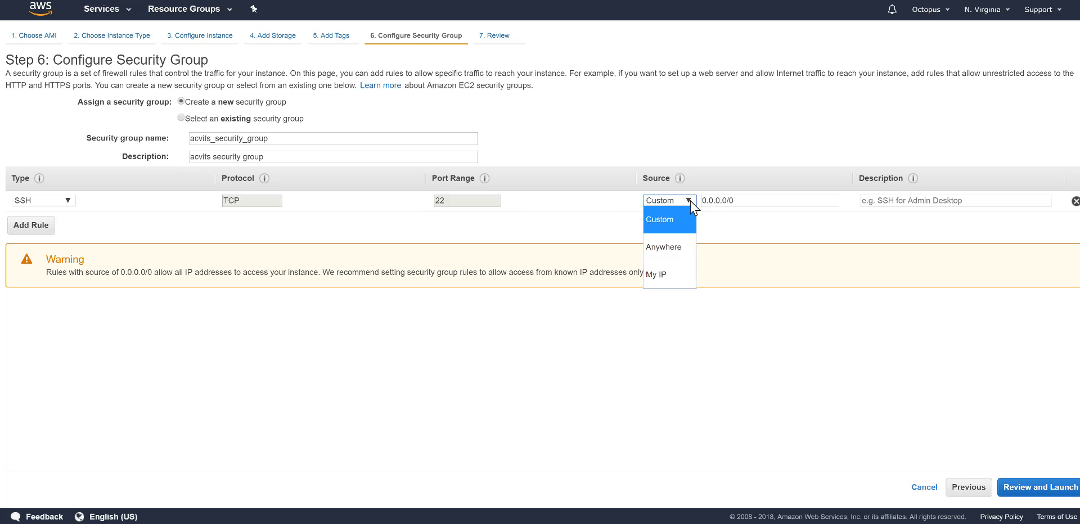
{"action": "left_click", "coordinate": [664, 274]}
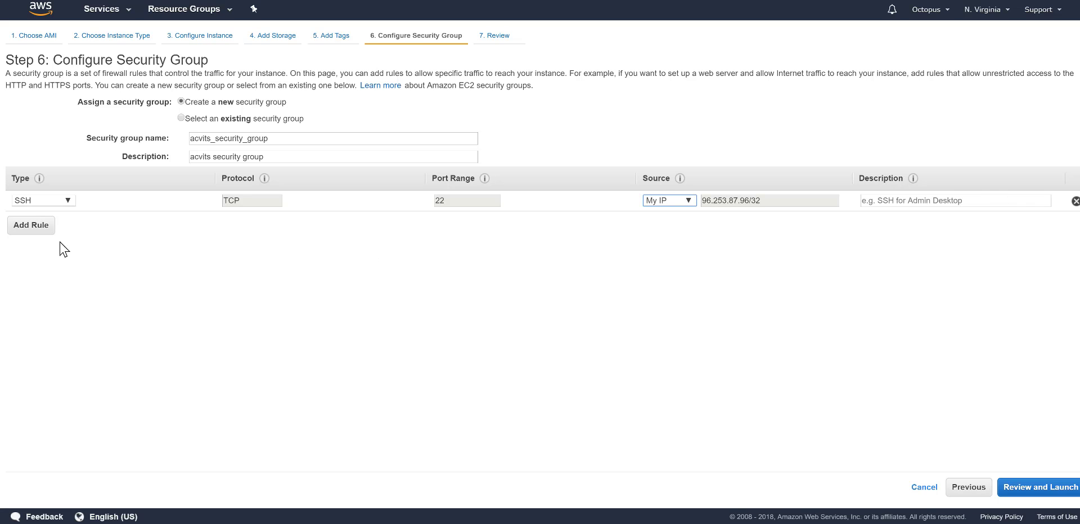
{"action": "left_click", "coordinate": [28, 225]}
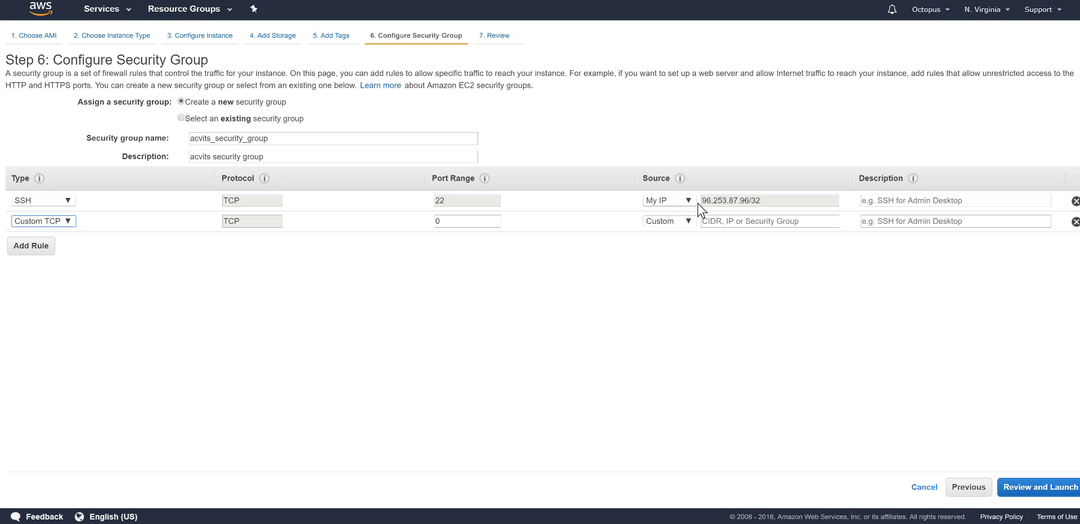
{"action": "left_click", "coordinate": [67, 222]}
{"action": "key", "text": "h"}
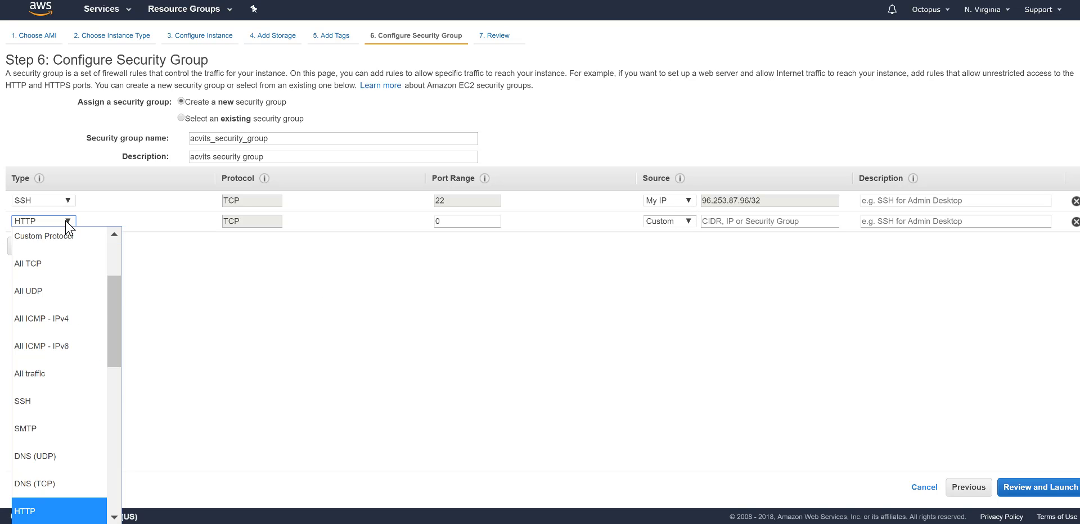
{"action": "left_click", "coordinate": [47, 512]}
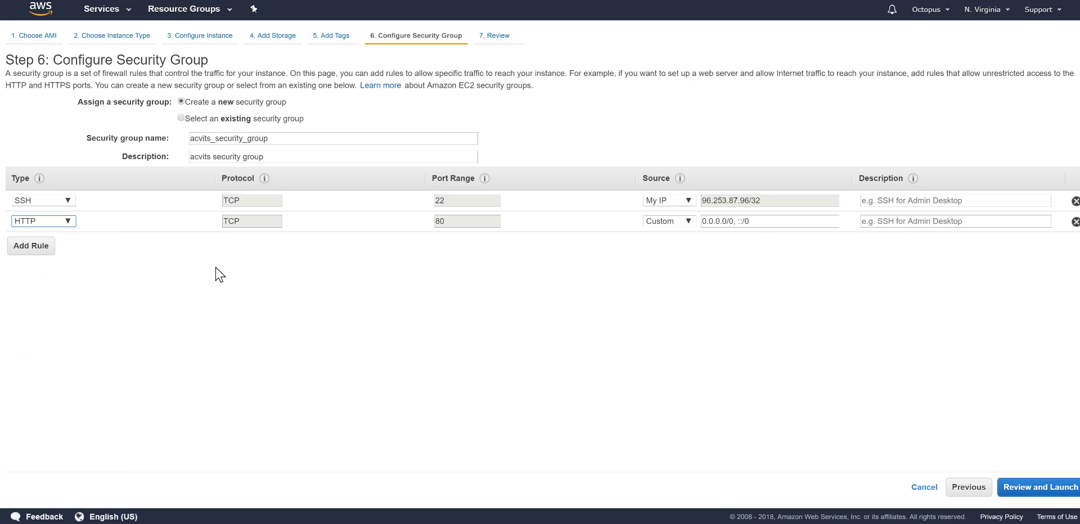
{"action": "left_click", "coordinate": [31, 246]}
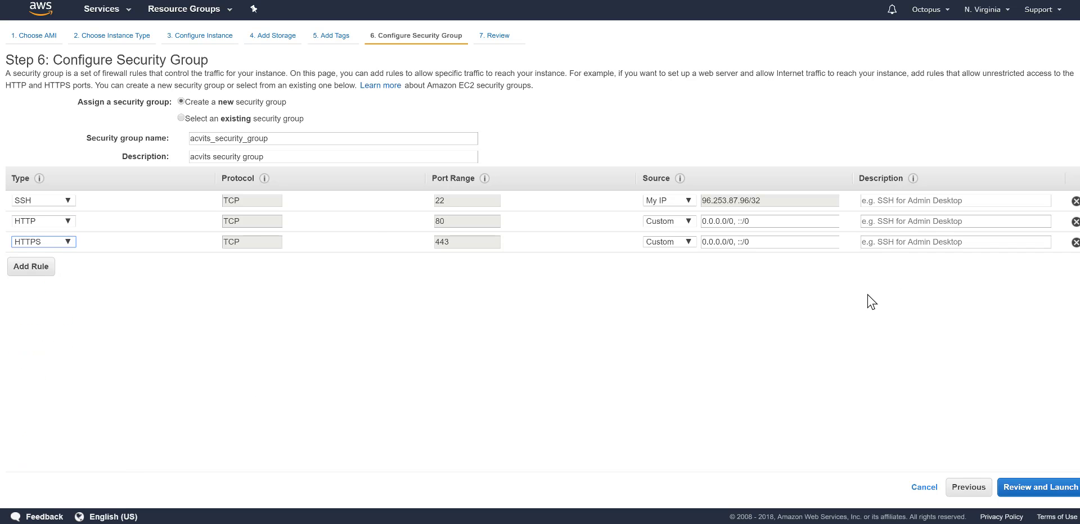
Step: Review the configuration, proceed to launch, and create a new key pair named acvits_v20, downloading its private key file
{"action": "left_click", "coordinate": [1042, 496]}
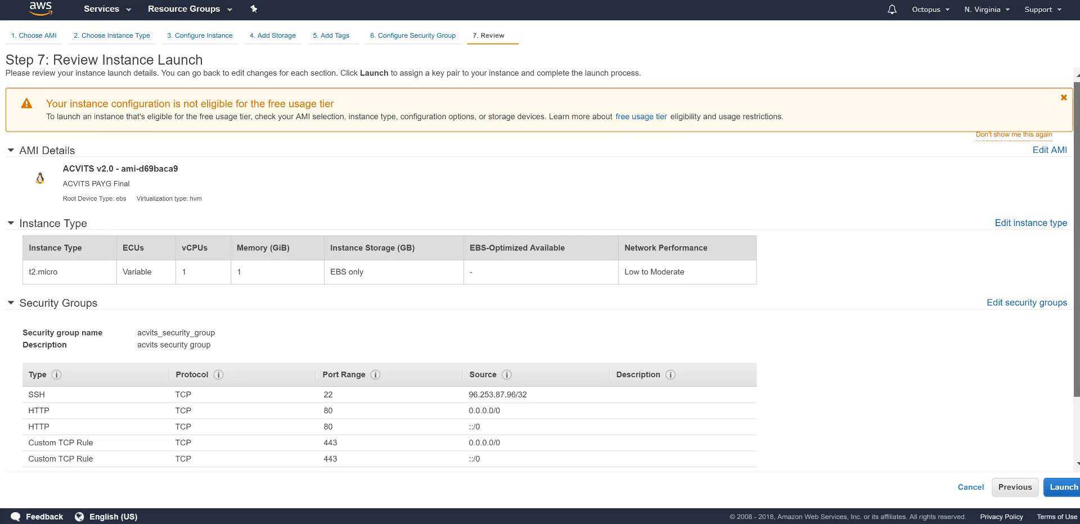
{"action": "scroll", "coordinate": [757, 261], "scroll_direction": "down", "scroll_amount": 3}
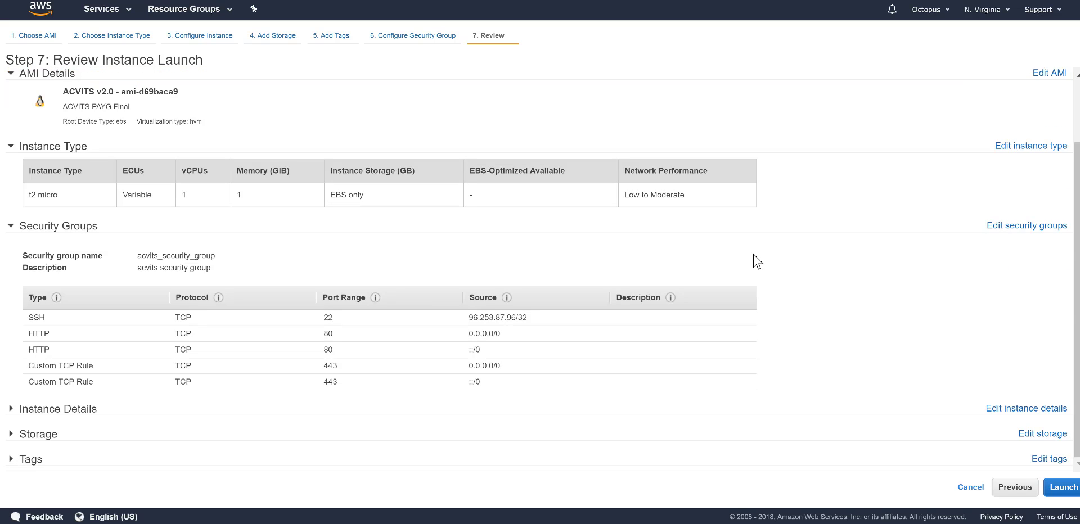
{"action": "left_click", "coordinate": [1063, 489]}
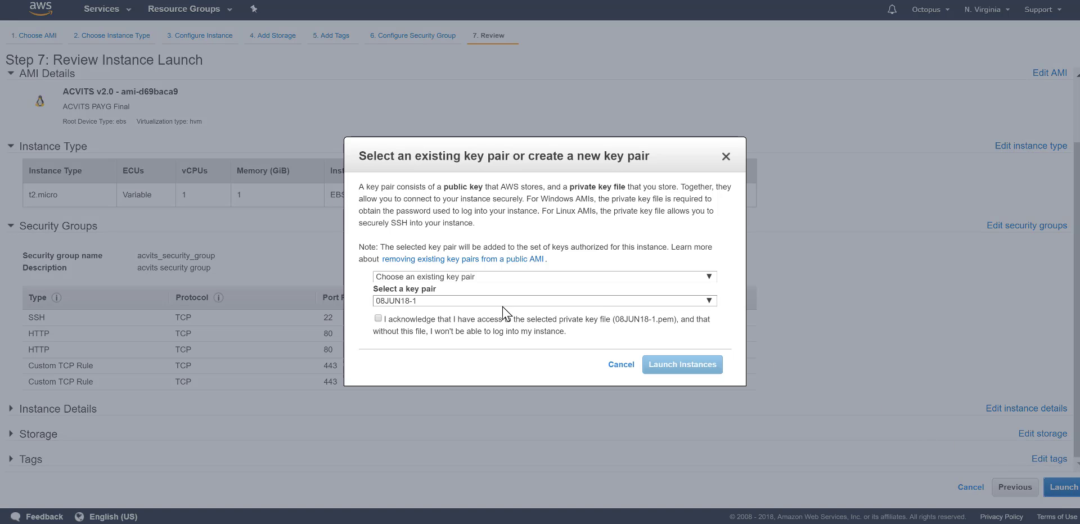
{"action": "left_click", "coordinate": [708, 280]}
{"action": "left_click", "coordinate": [416, 325]}
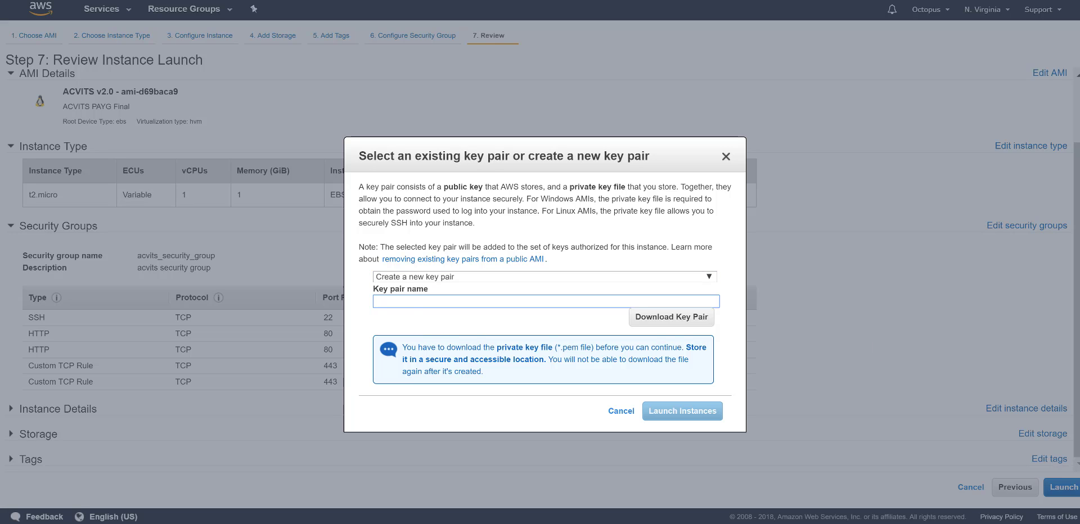
{"action": "type", "text": "acvits"}
{"action": "type", "text": "_vw"}
{"action": "type", "text": "20"}
{"action": "left_click", "coordinate": [665, 323]}
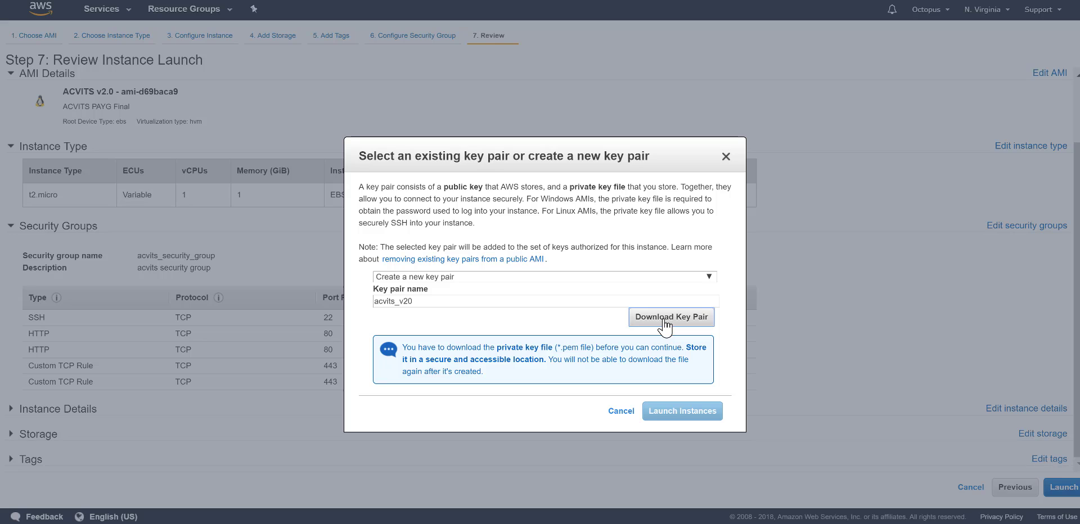
{"action": "left_click", "coordinate": [666, 323]}
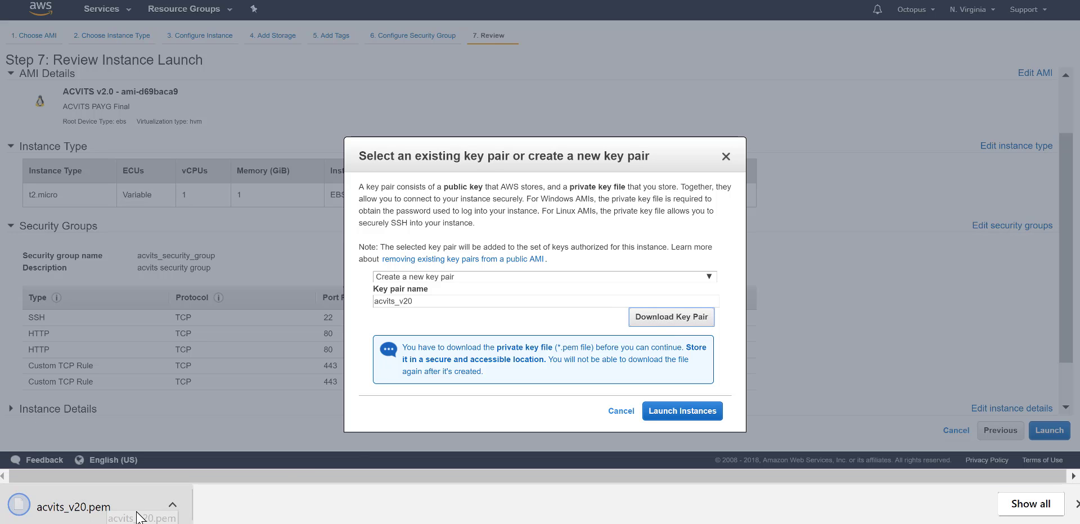
Step: Launch the instance and rename it to ACVITS in the instances list
{"action": "left_click", "coordinate": [679, 414]}
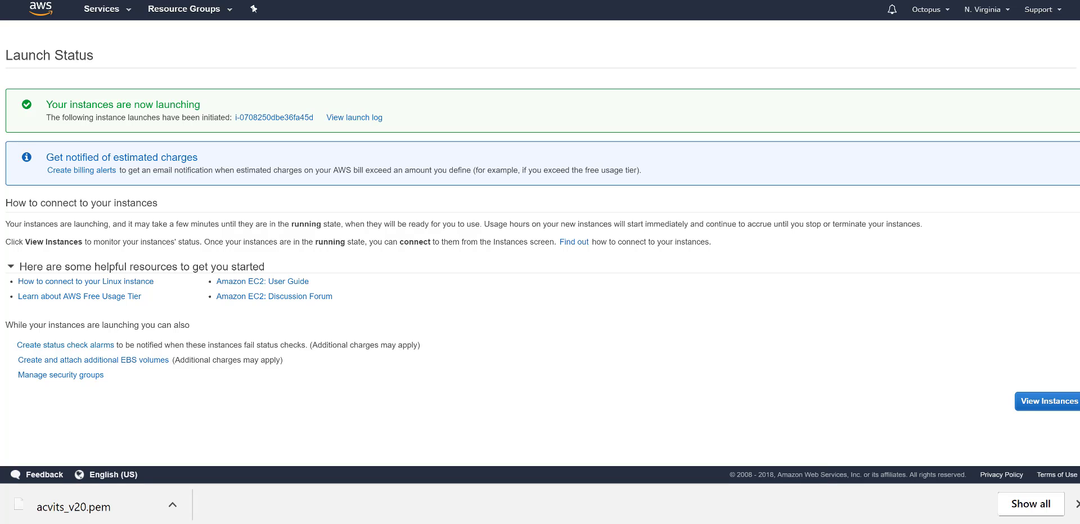
{"action": "left_click", "coordinate": [1050, 403]}
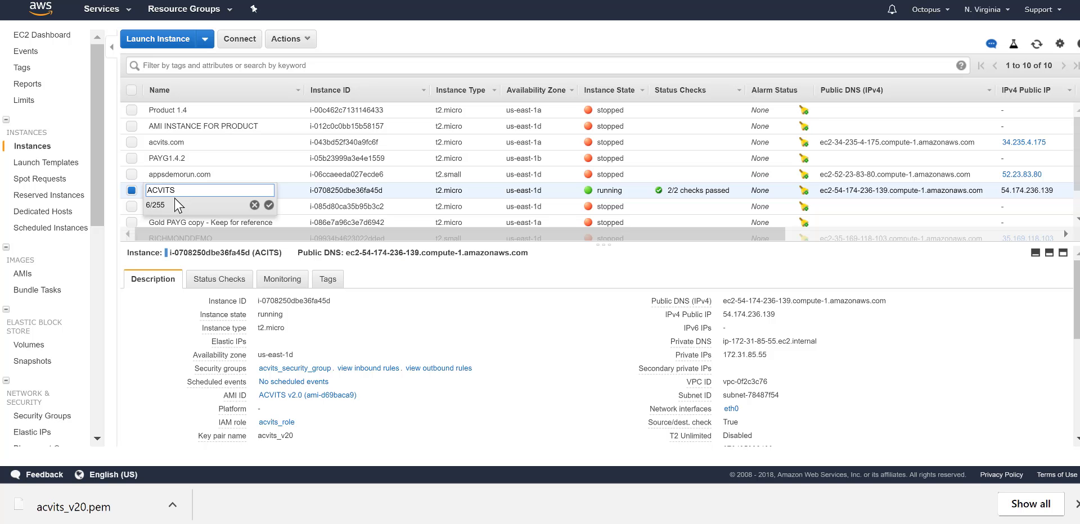
{"action": "left_click", "coordinate": [269, 206]}
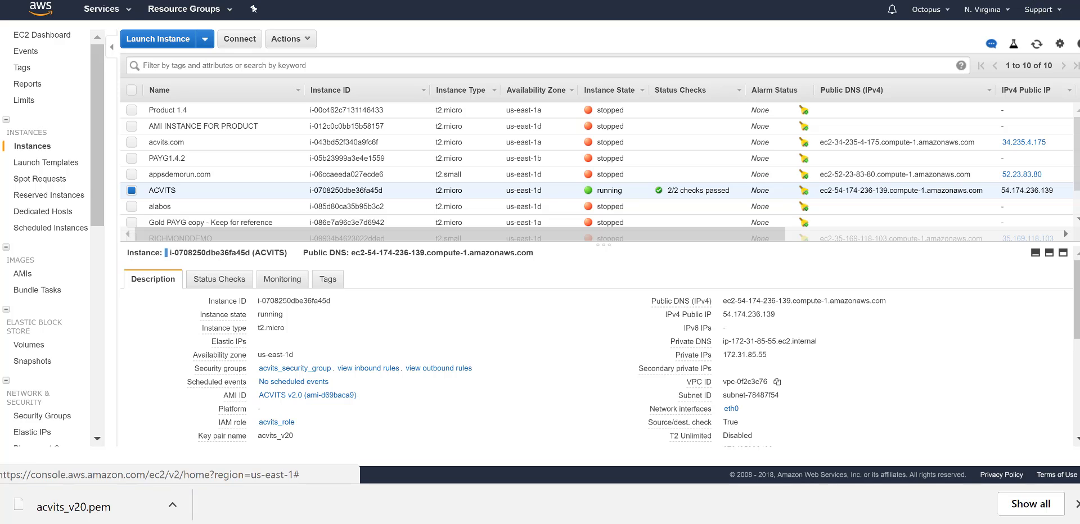
Step: Allocate a new Elastic IP address and return to the Elastic IP list
{"action": "left_click", "coordinate": [32, 432]}
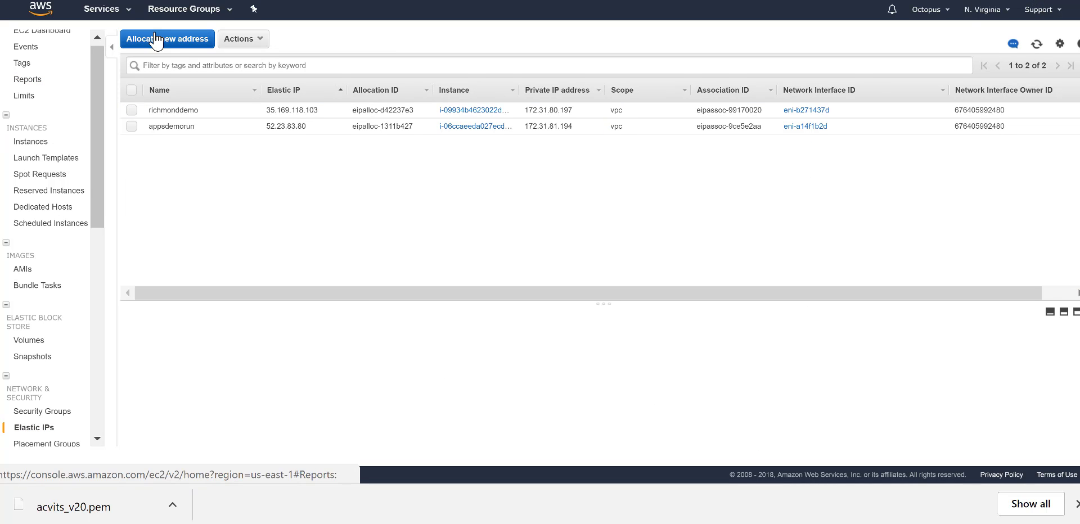
{"action": "left_click", "coordinate": [170, 41]}
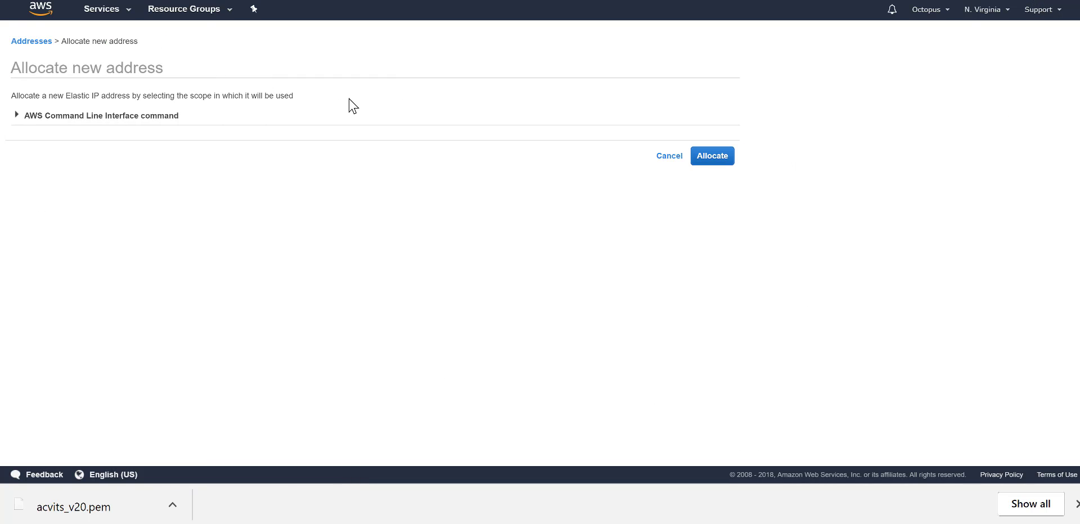
{"action": "left_click", "coordinate": [712, 162]}
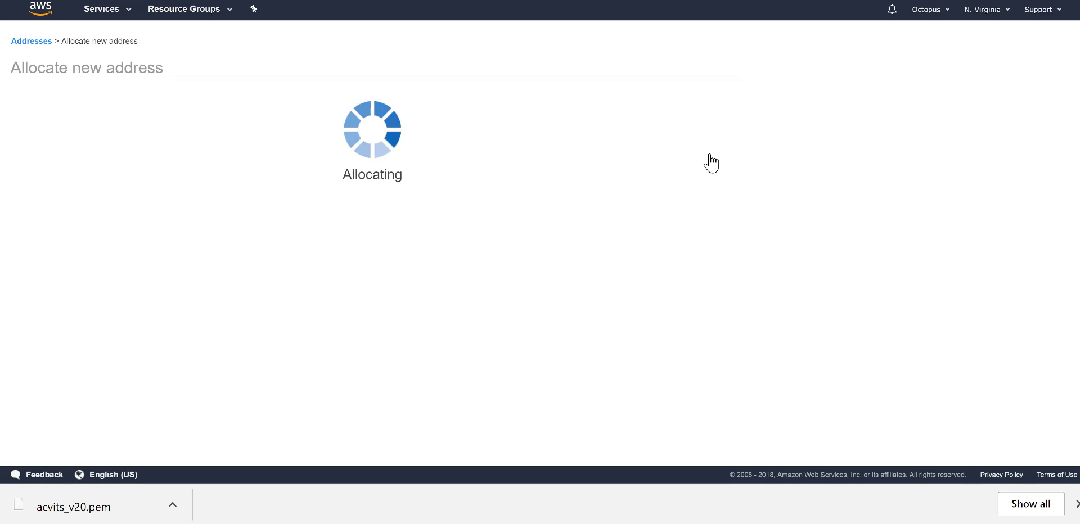
{"action": "left_click", "coordinate": [546, 170]}
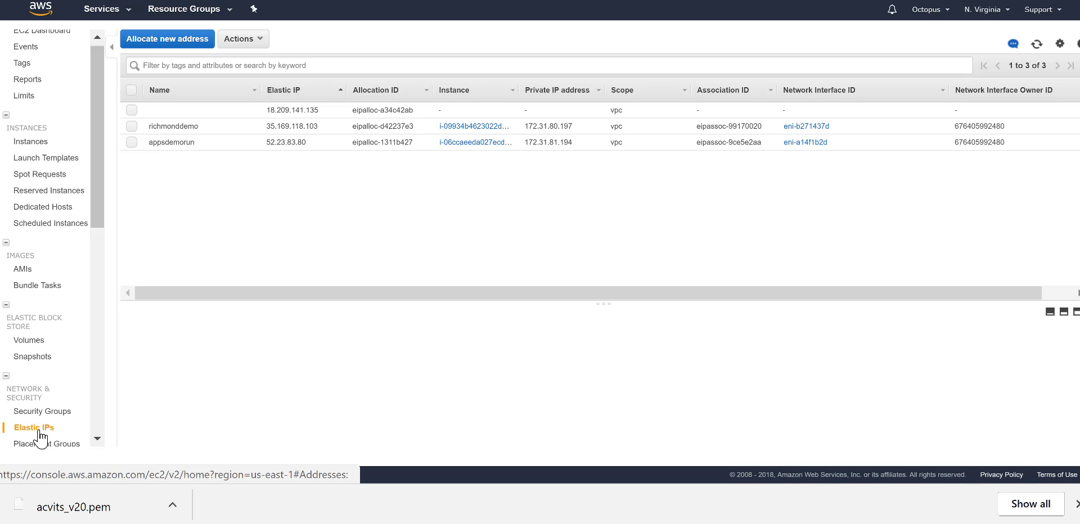
Step: Associate the newly allocated Elastic IP with the ACVITS instance, using private IP 172.31.85.55
{"action": "left_click", "coordinate": [131, 110]}
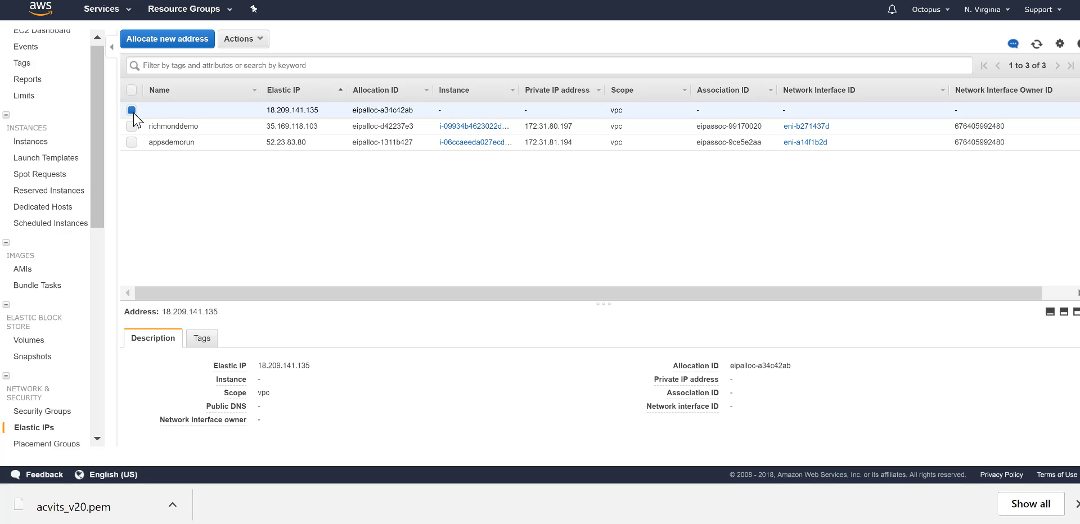
{"action": "left_click", "coordinate": [260, 41]}
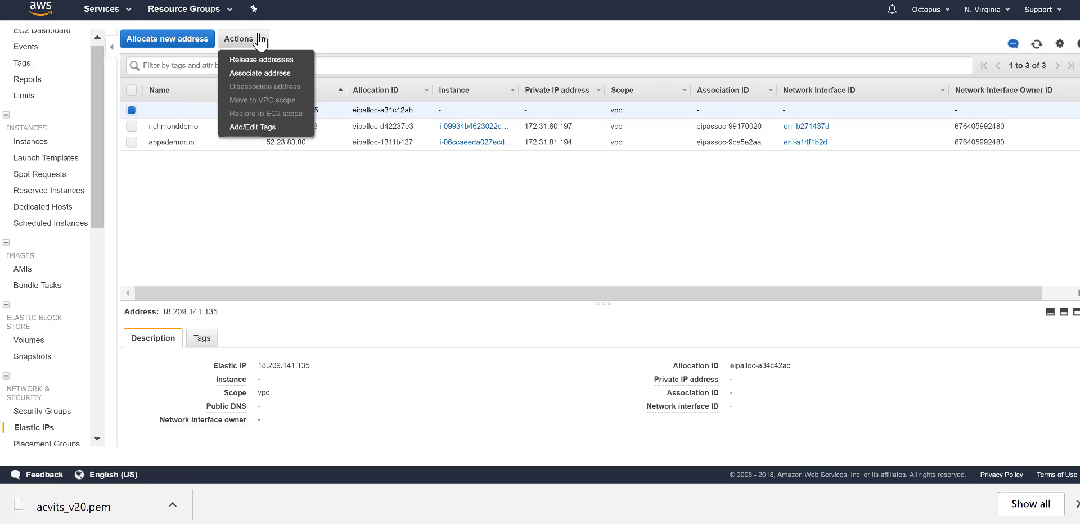
{"action": "left_click", "coordinate": [254, 74]}
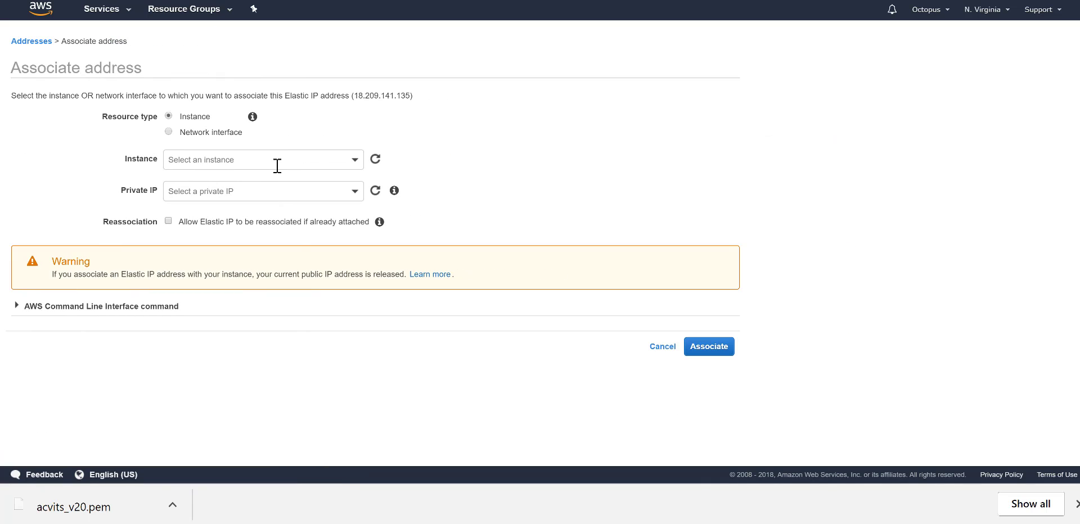
{"action": "left_click", "coordinate": [356, 165]}
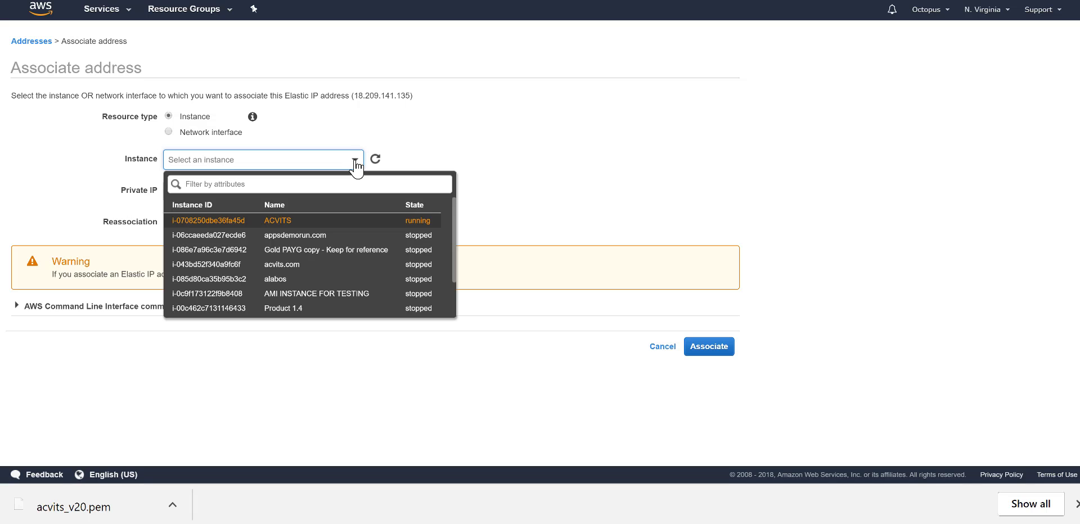
{"action": "left_click", "coordinate": [279, 223]}
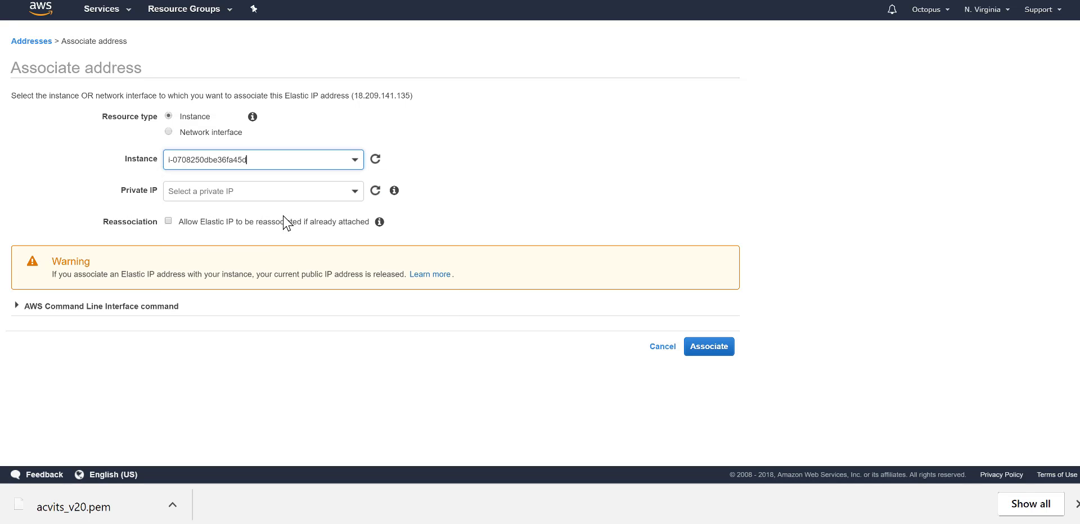
{"action": "left_click", "coordinate": [356, 198]}
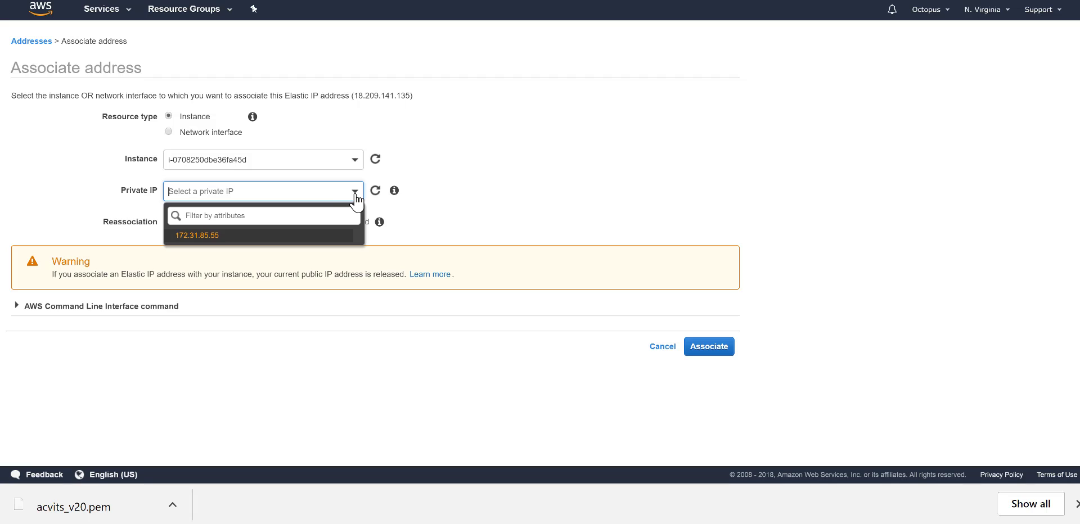
{"action": "left_click", "coordinate": [206, 238]}
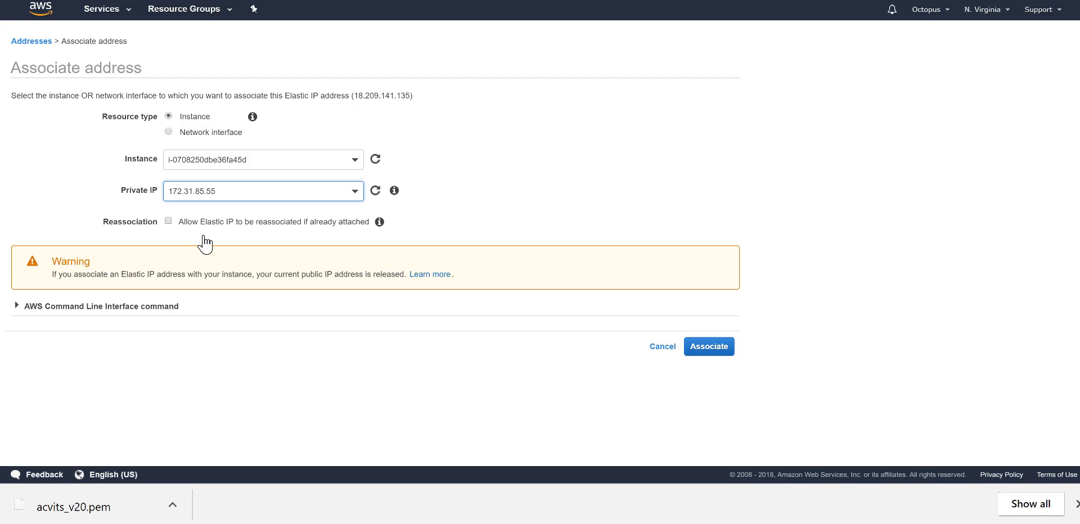
{"action": "left_click", "coordinate": [409, 229]}
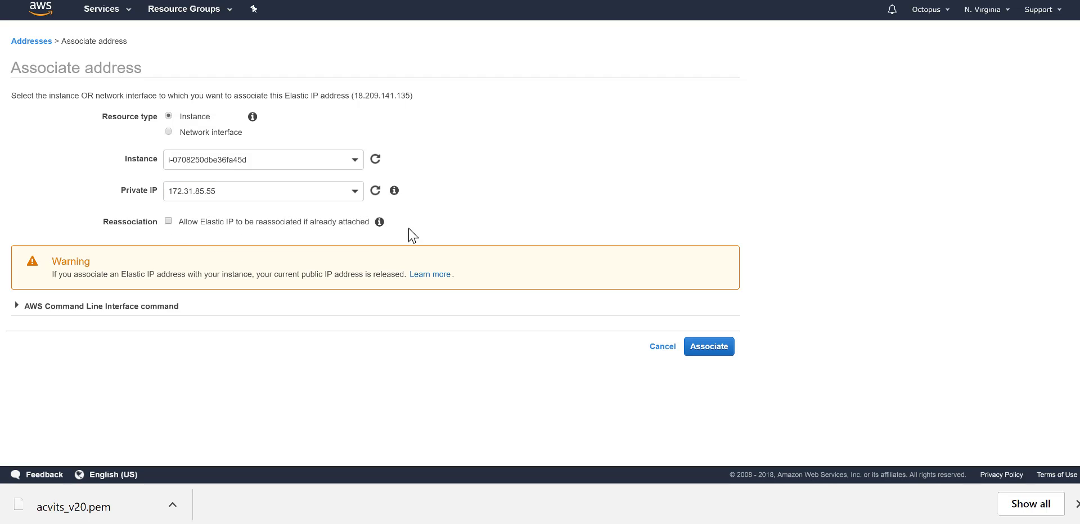
{"action": "left_click", "coordinate": [712, 349]}
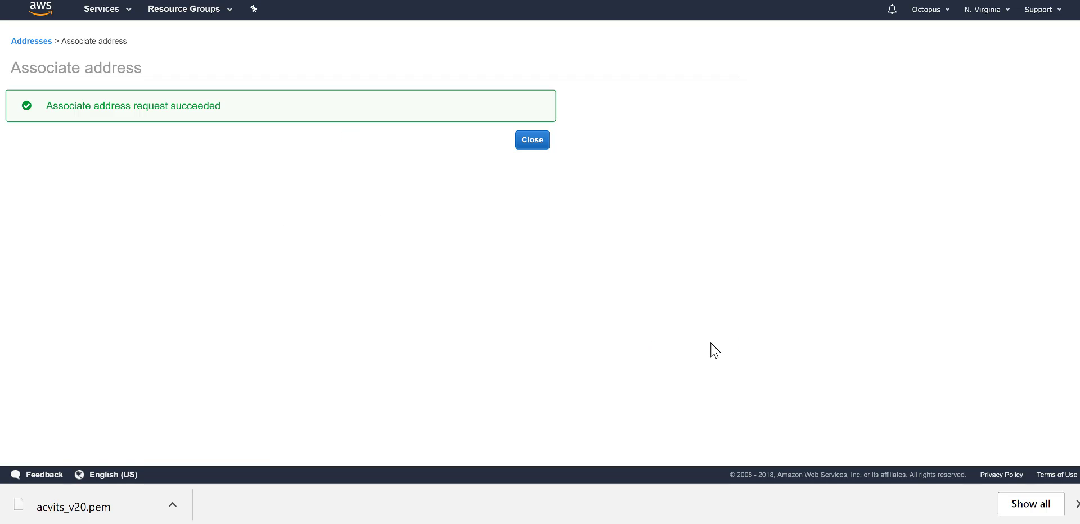
{"action": "left_click", "coordinate": [534, 145]}
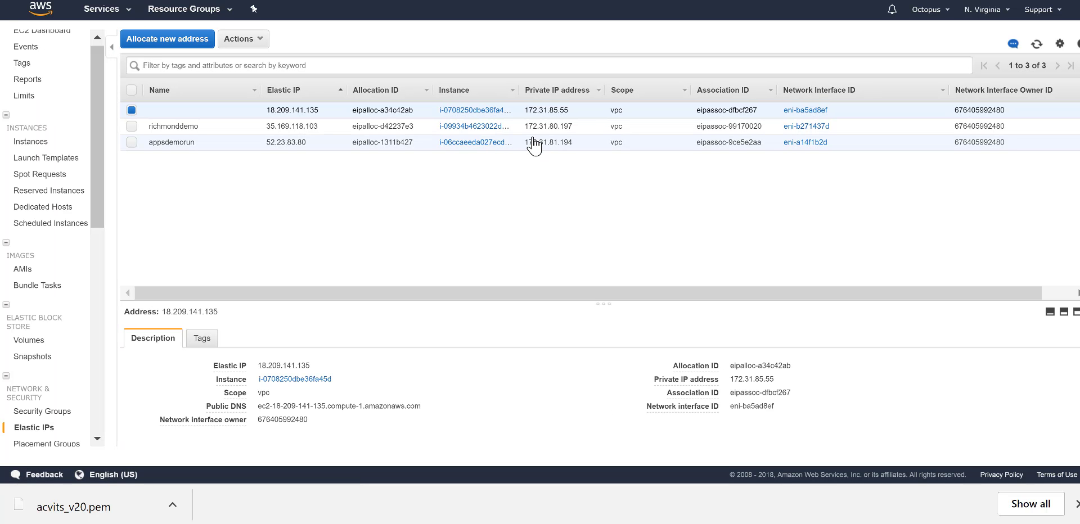
Step: Open the ACVITS instance's details from the instances list and copy its Elastic IP address
{"action": "left_click", "coordinate": [29, 142]}
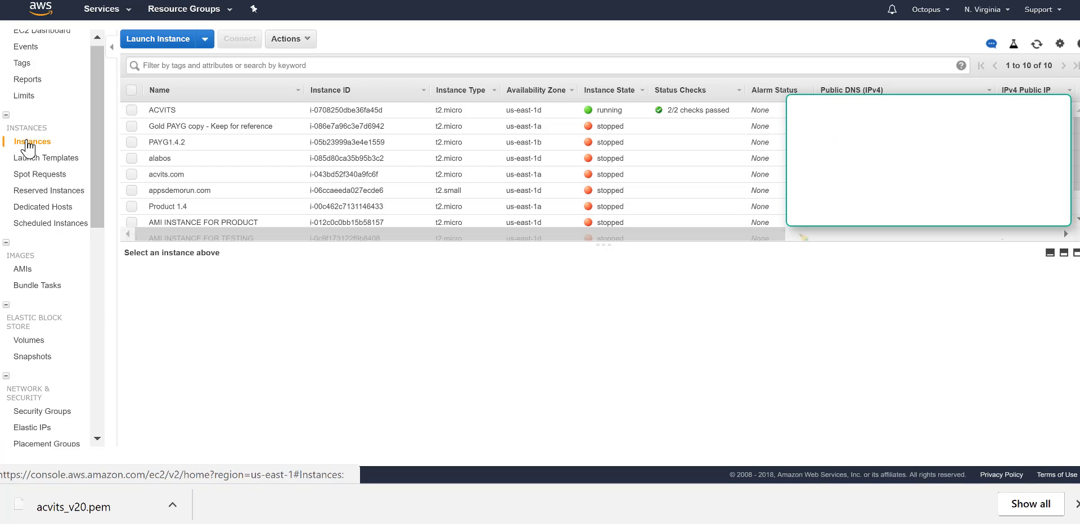
{"action": "left_click", "coordinate": [132, 110]}
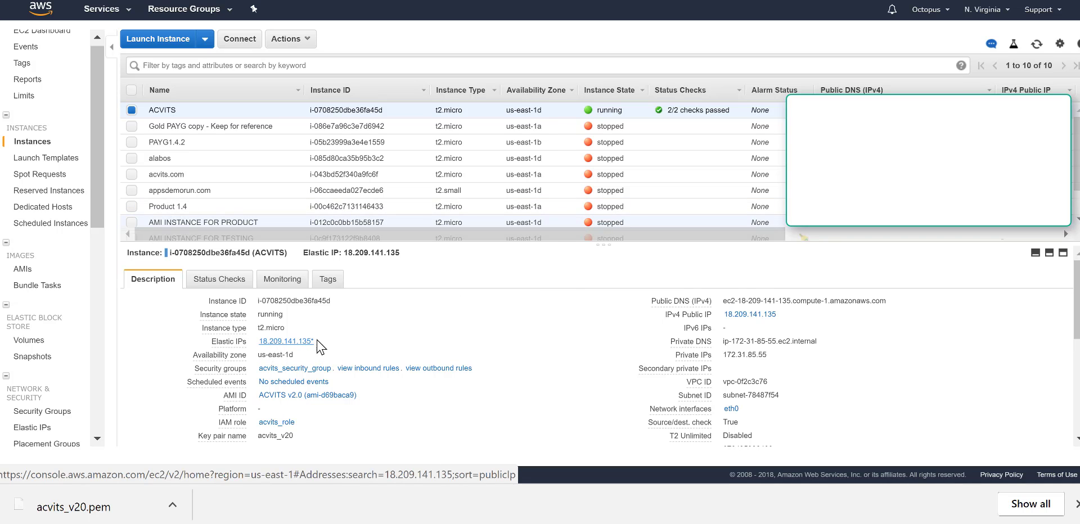
{"action": "left_click_drag", "start_coordinate": [321, 343], "coordinate": [271, 341]}
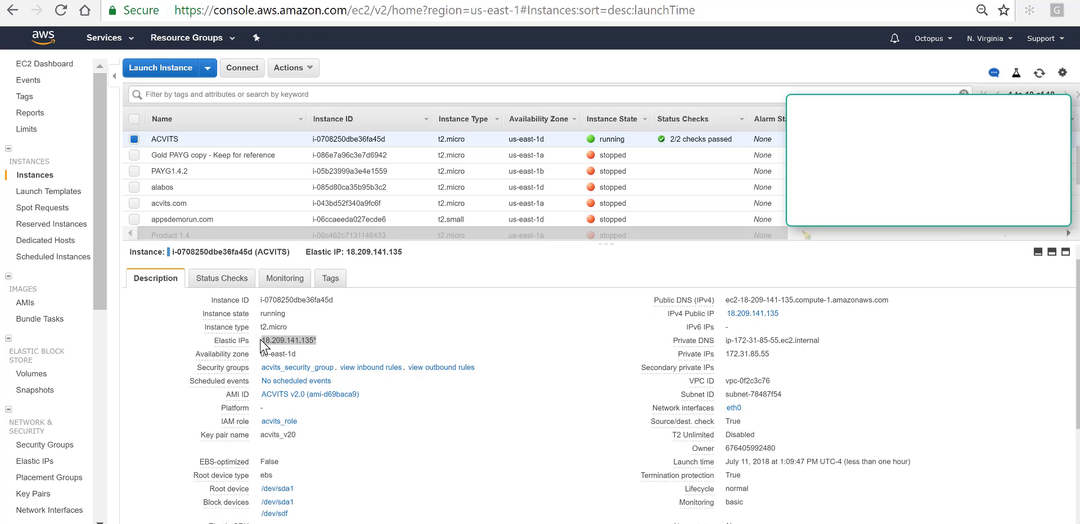
{"action": "left_click_drag", "start_coordinate": [263, 344], "coordinate": [325, 348]}
{"action": "right_click", "coordinate": [300, 348]}
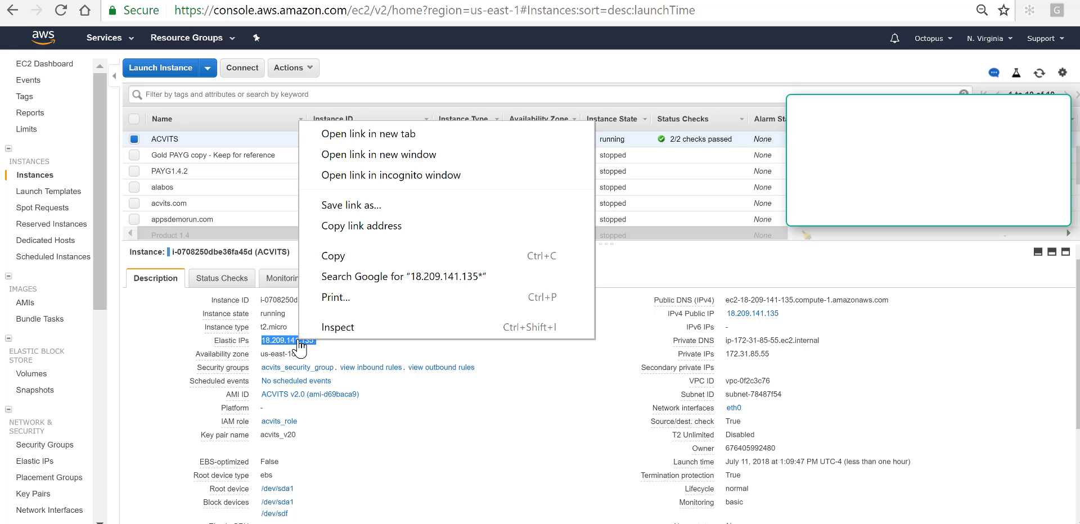
{"action": "left_click", "coordinate": [333, 256]}
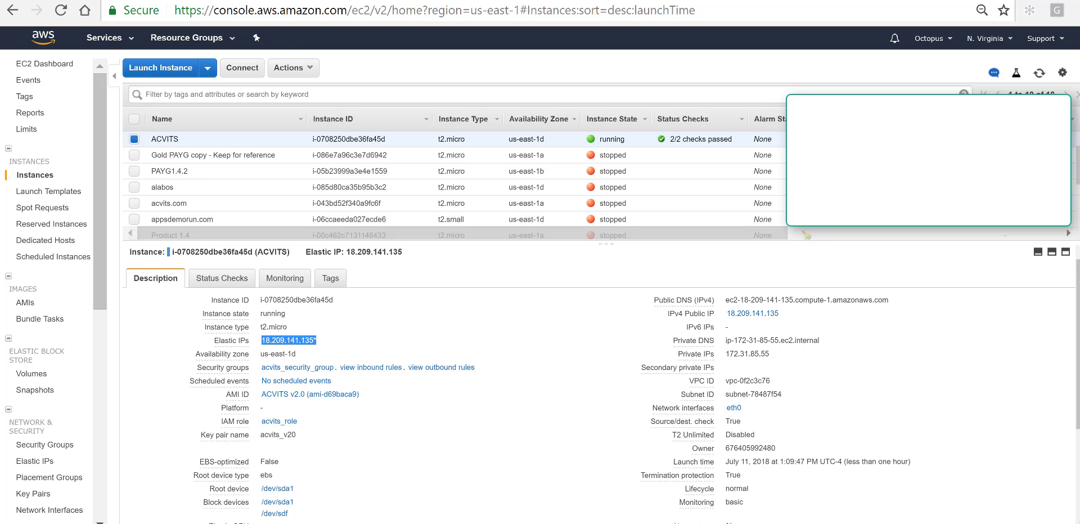
Step: Open 18.209.141.135 in a new browser tab, removing the trailing asterisk from the pasted address
{"action": "key", "text": "ctrl+t"}
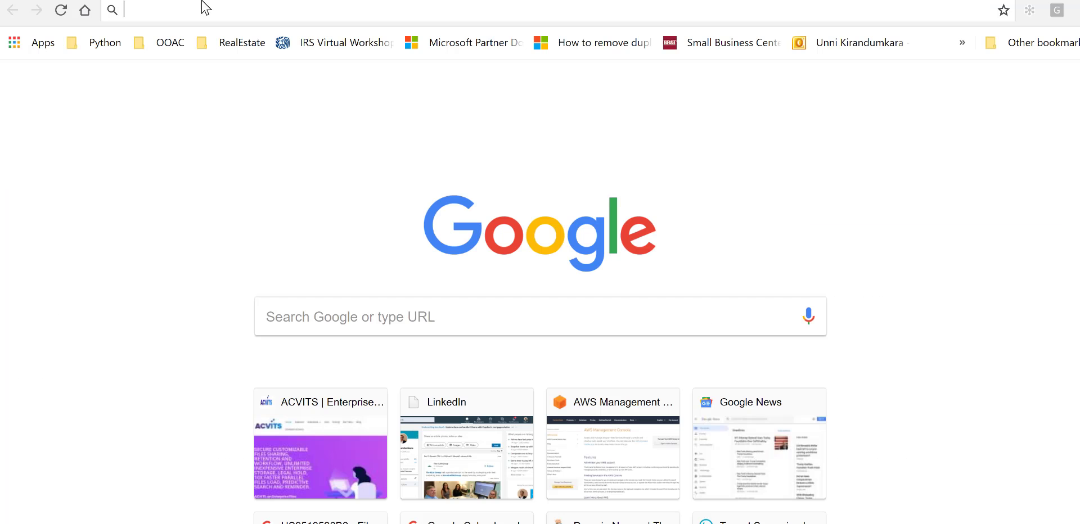
{"action": "key", "text": "ctrl+v"}
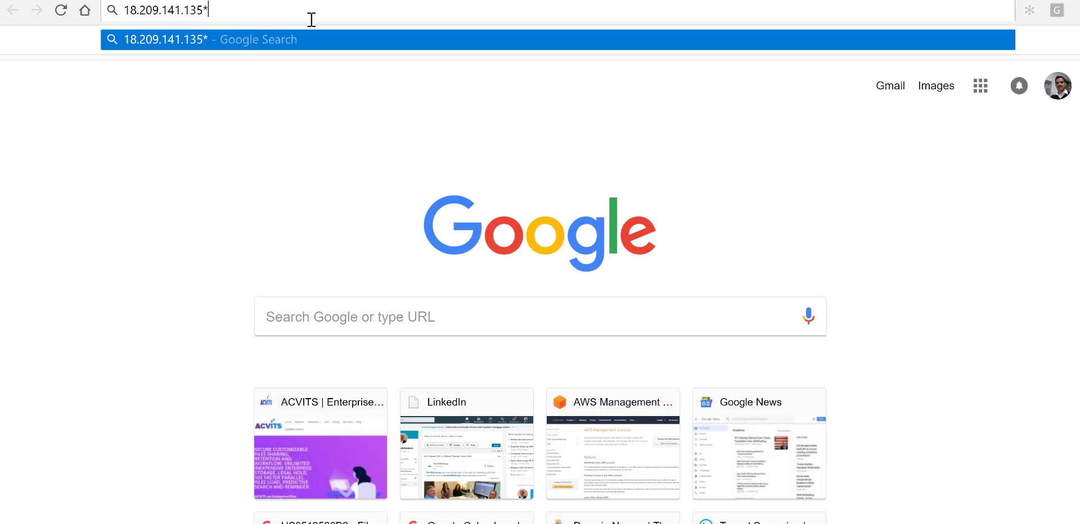
{"action": "key", "text": "BackSpace"}
{"action": "key", "text": "Return"}
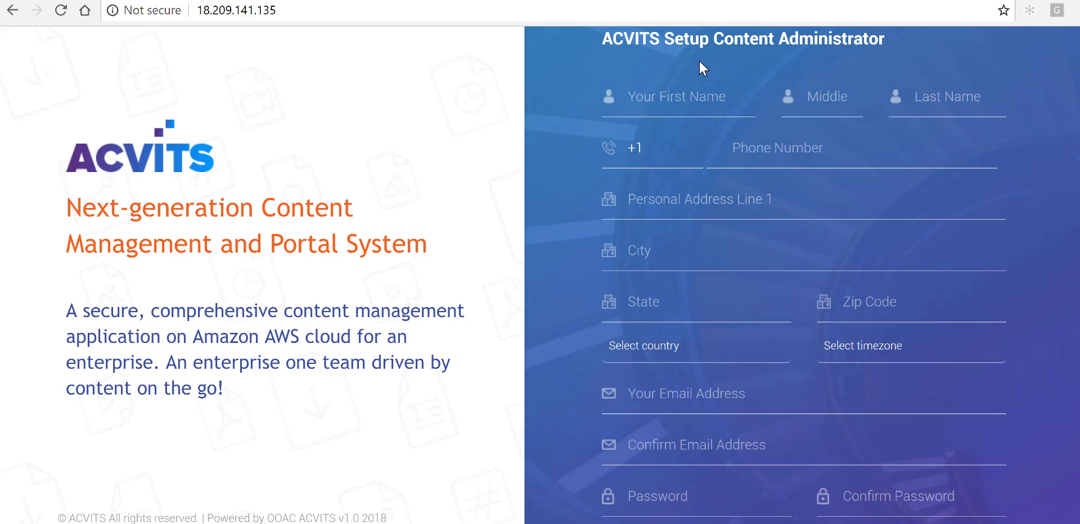
Step: Reduce the browser zoom of the ACVITS setup page to 75%
{"action": "left_click", "coordinate": [1073, 10]}
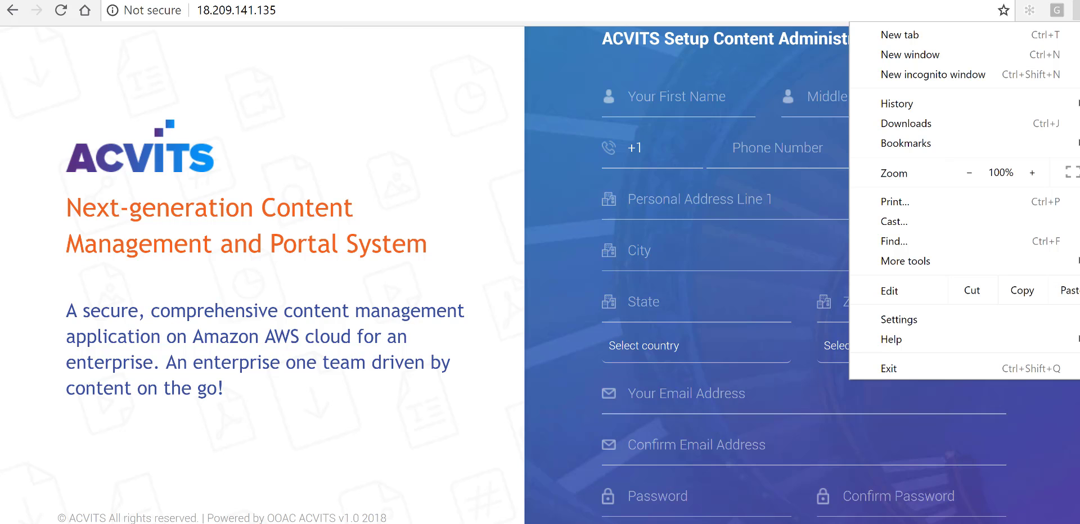
{"action": "left_click", "coordinate": [969, 173]}
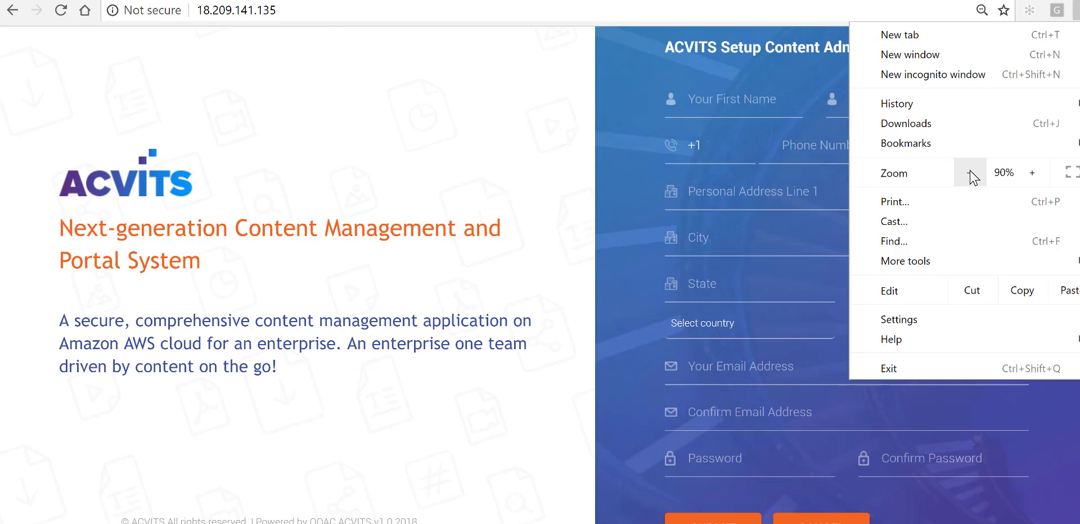
{"action": "left_click", "coordinate": [970, 173]}
{"action": "left_click", "coordinate": [969, 174]}
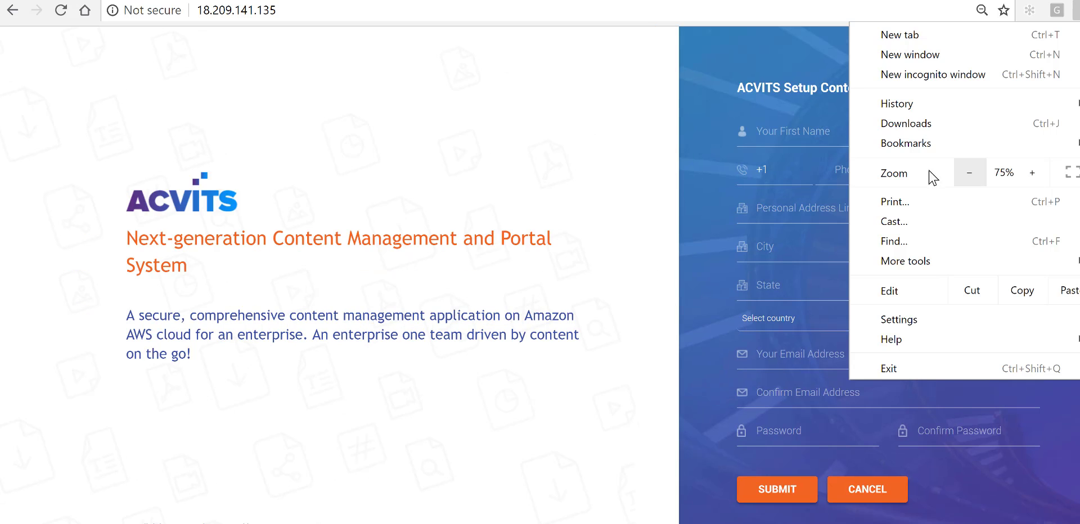
{"action": "left_click", "coordinate": [608, 240]}
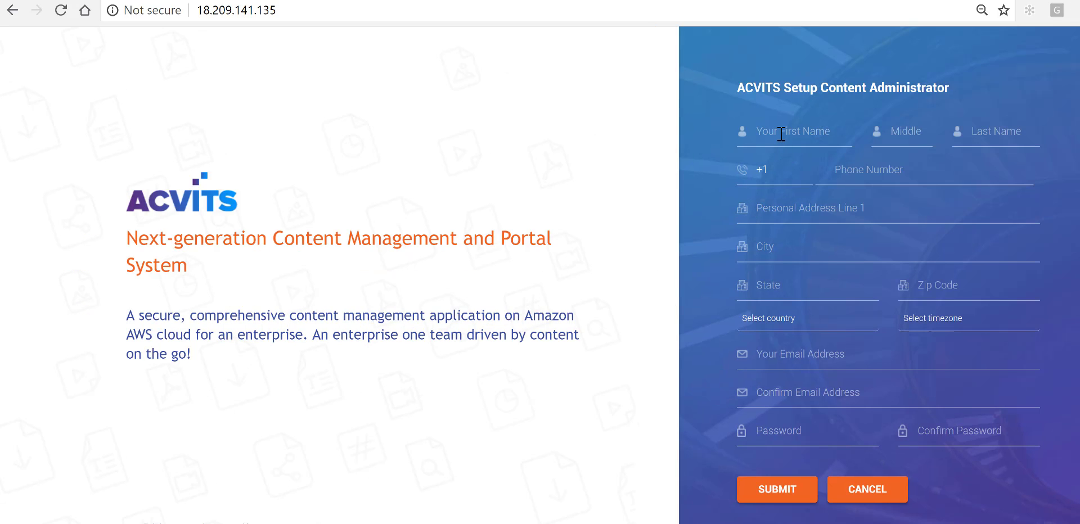
Step: Fill in the content administrator's full name, phone number and postal address, with country United States of America and timezone America/New_York
{"action": "type", "text": "John"}
{"action": "left_click", "coordinate": [779, 319]}
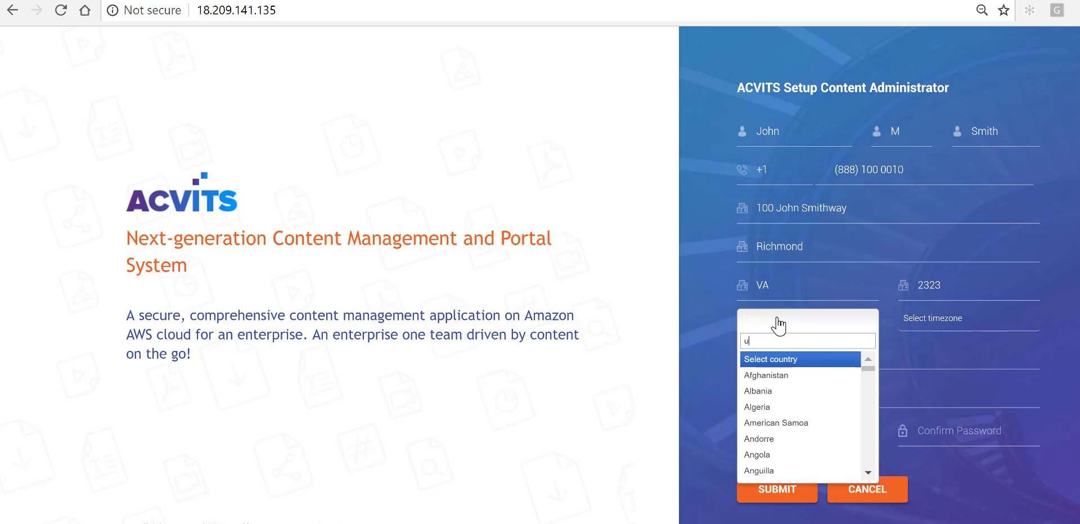
{"action": "type", "text": "uni"}
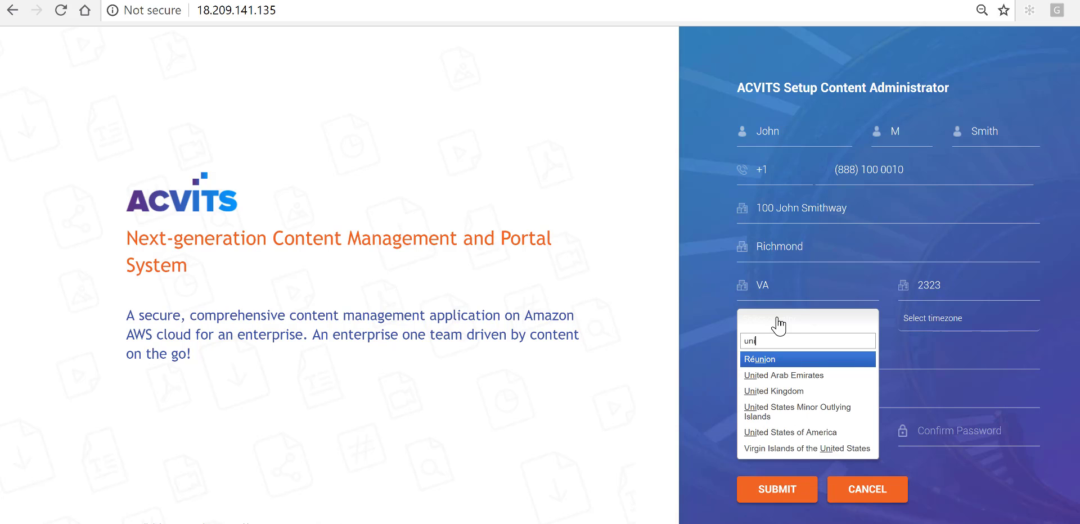
{"action": "left_click", "coordinate": [810, 433]}
{"action": "left_click", "coordinate": [935, 329]}
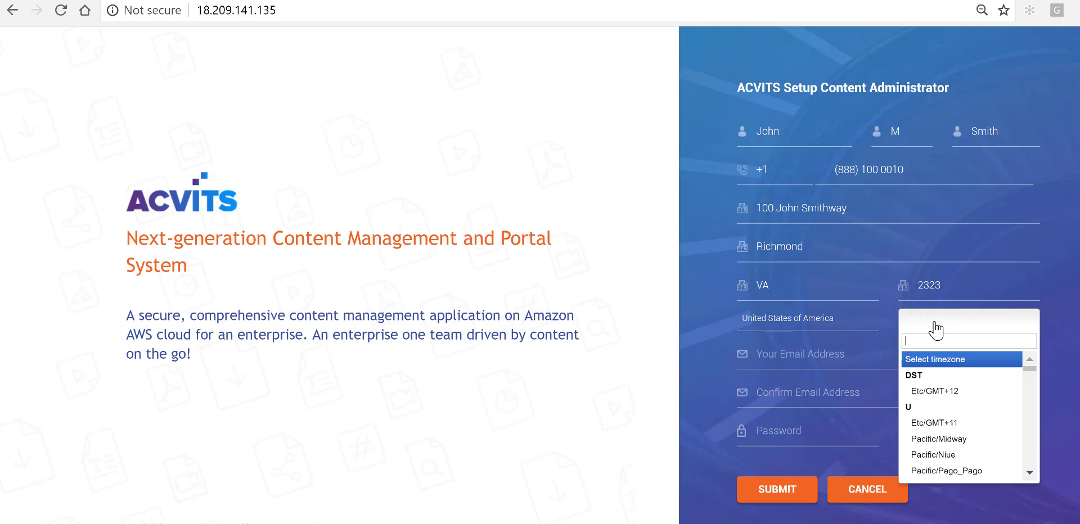
{"action": "type", "text": "new"}
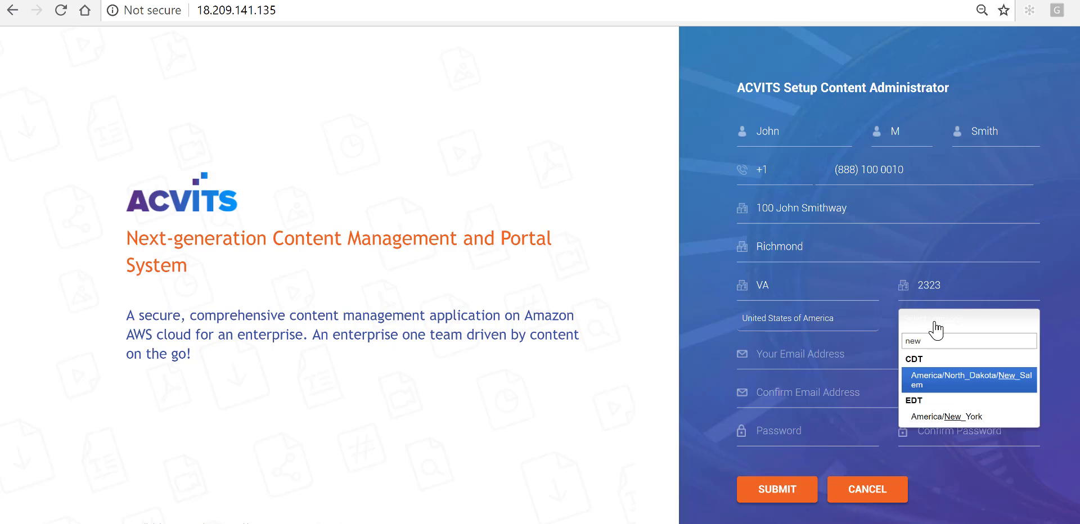
{"action": "left_click", "coordinate": [945, 417]}
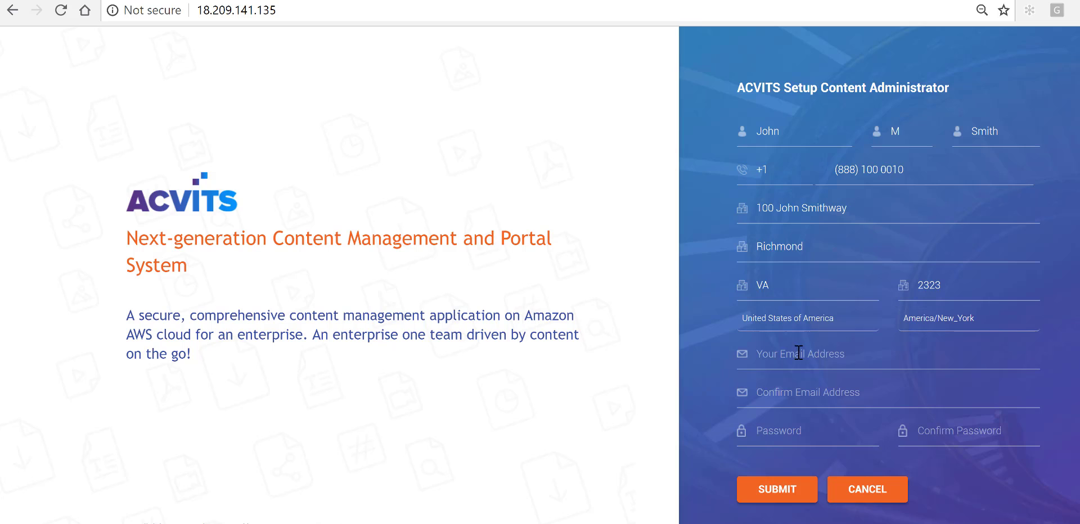
Step: Enter and confirm the administrator's email address and password, and submit the setup form
{"action": "left_click", "coordinate": [772, 360]}
{"action": "type", "text": "j"}
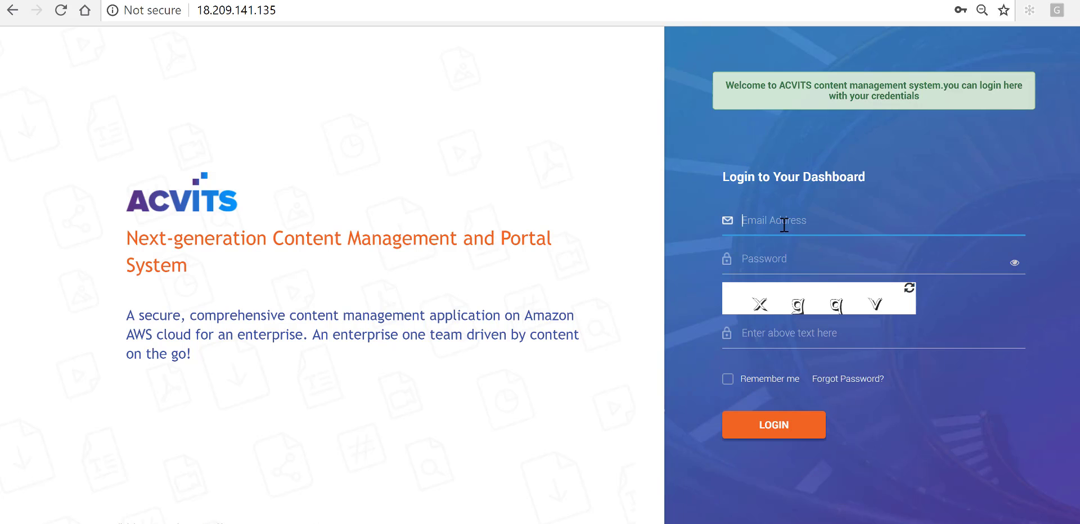
Step: Enter the administrator's email address in the dashboard login form
{"action": "type", "text": "a"}
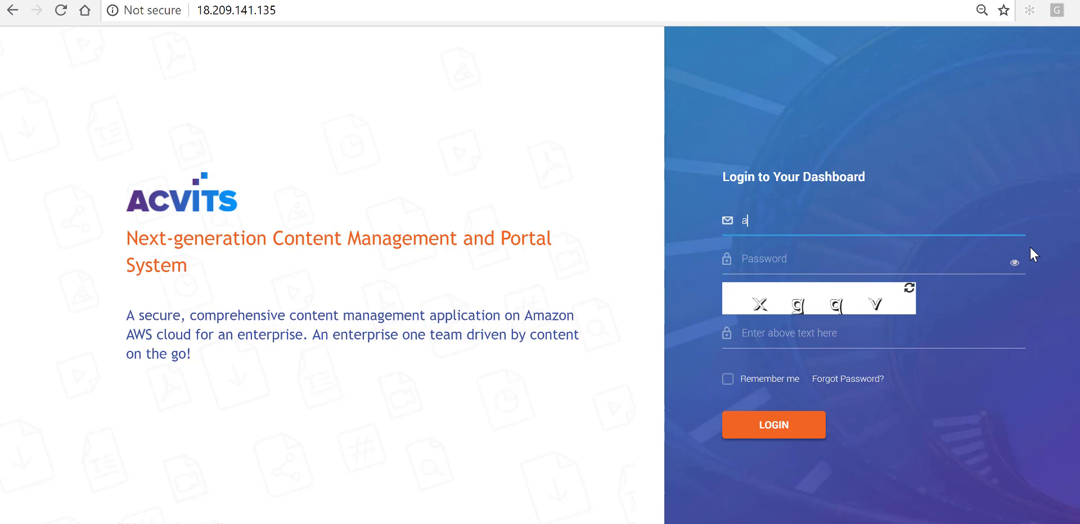